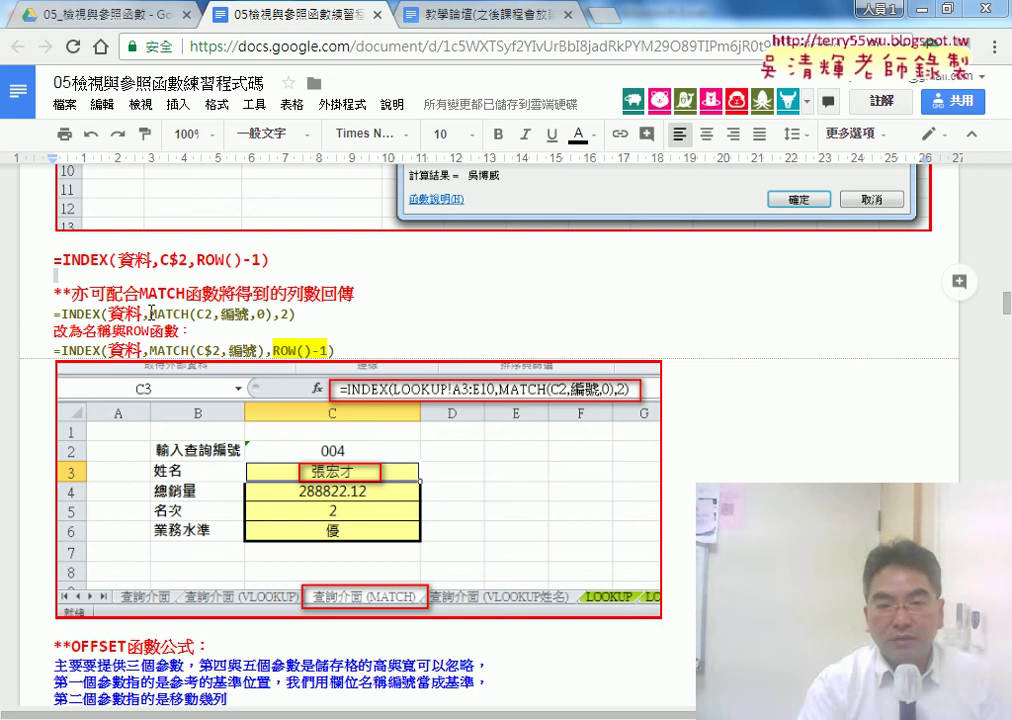
Highlight the MATCH note, then scroll to the OFFSET section and highlight its heading
{"action": "left_click_drag", "start_coordinate": [221, 312], "coordinate": [255, 310]}
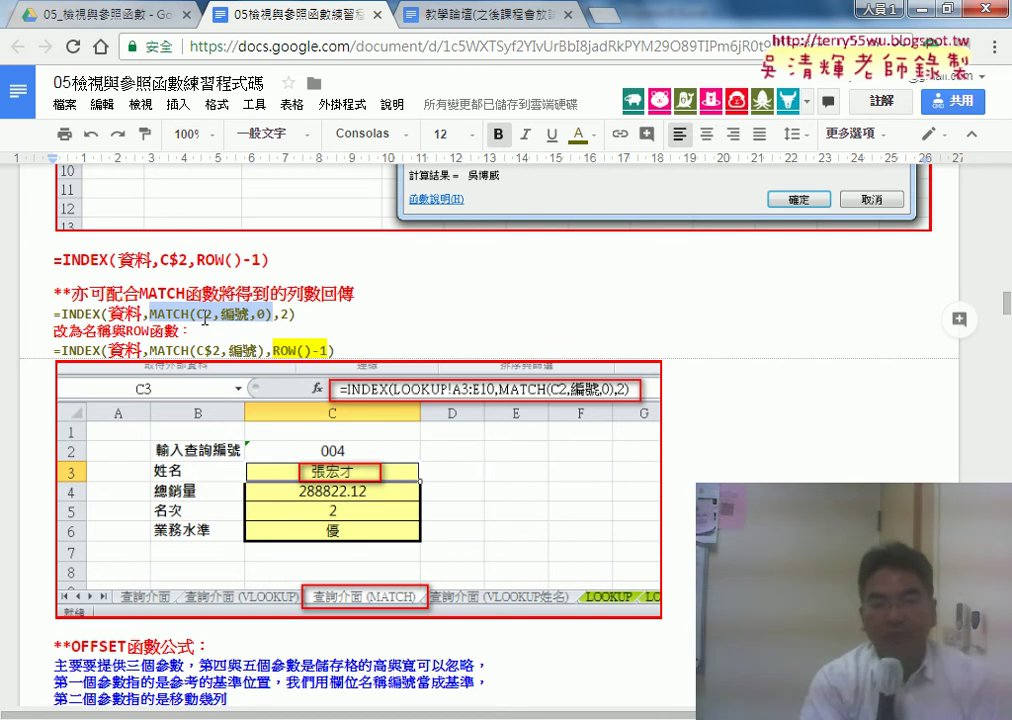
{"action": "scroll", "coordinate": [204, 318], "scroll_direction": "down", "scroll_amount": 2}
{"action": "scroll", "coordinate": [204, 318], "scroll_direction": "down", "scroll_amount": 1}
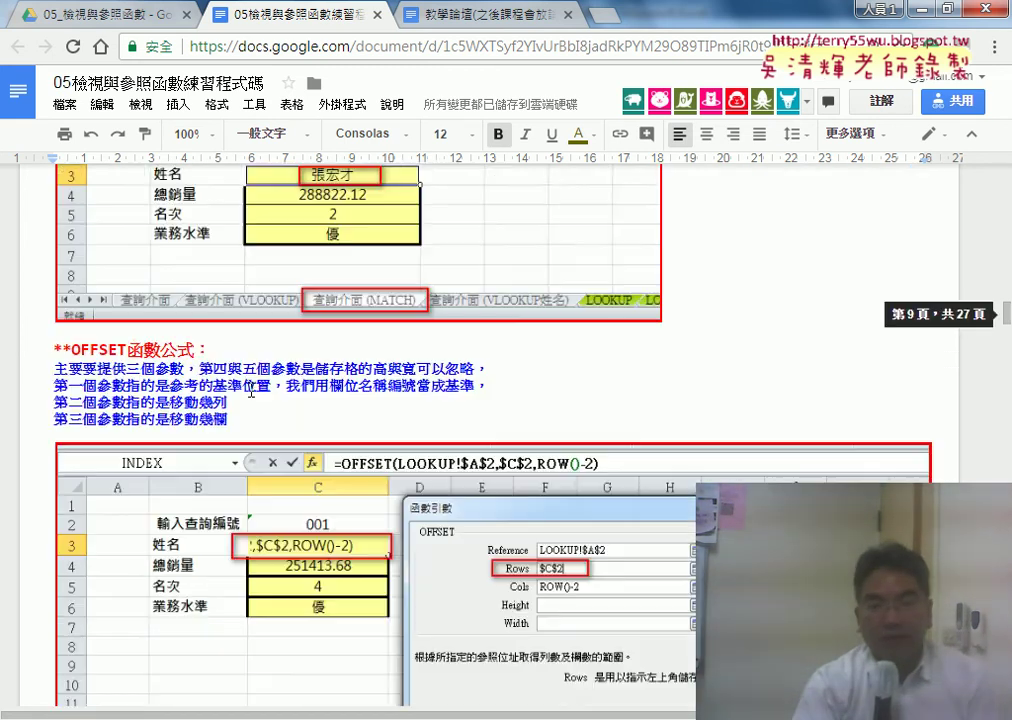
{"action": "scroll", "coordinate": [200, 310], "scroll_direction": "down", "scroll_amount": 1}
{"action": "left_click_drag", "start_coordinate": [70, 250], "coordinate": [129, 250]}
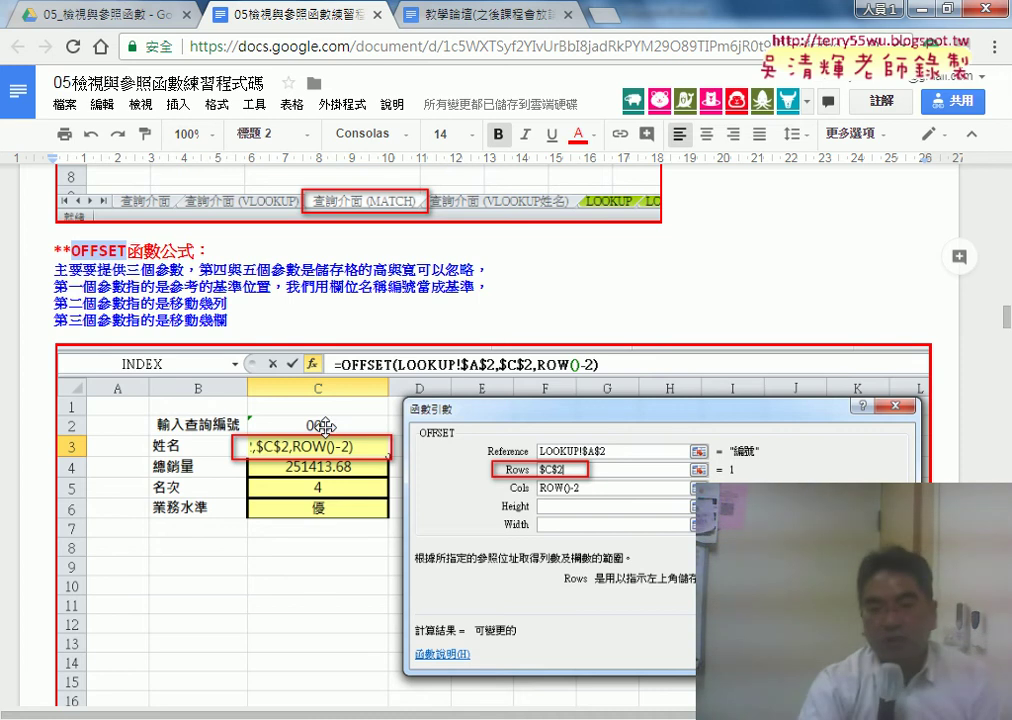
{"action": "scroll", "coordinate": [325, 427], "scroll_direction": "down", "scroll_amount": 1}
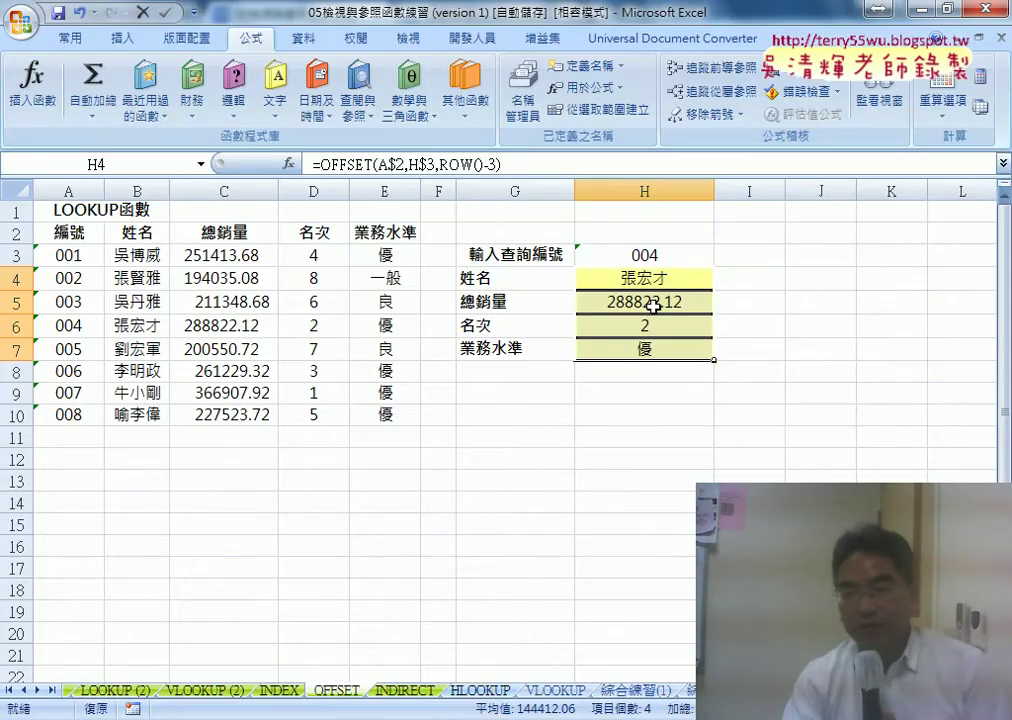
Clear the old lookup formulas from H4:H7
{"action": "left_click", "coordinate": [733, 277]}
{"action": "left_click_drag", "start_coordinate": [669, 278], "coordinate": [667, 346]}
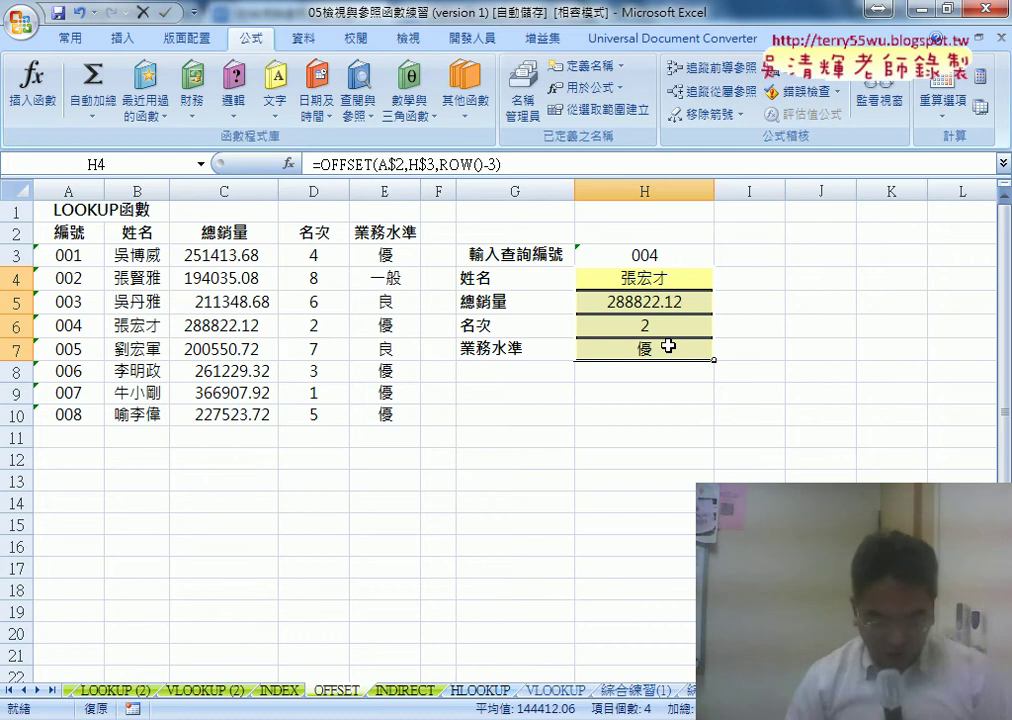
{"action": "key", "text": "Delete"}
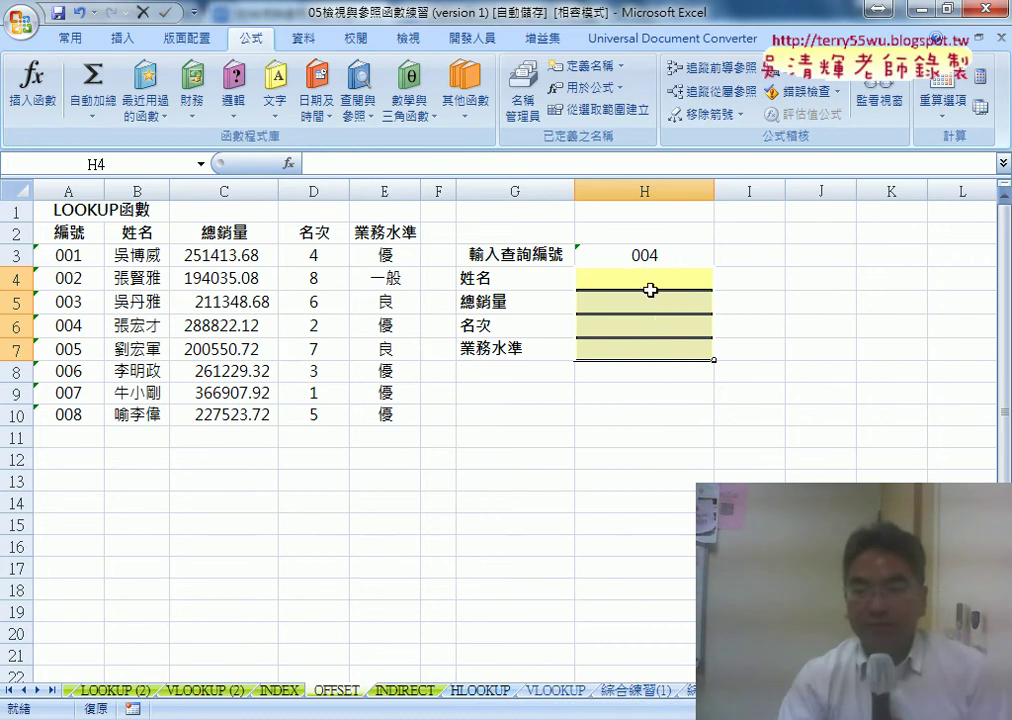
Insert the OFFSET function into H4, with its arguments dialog clear of rows 6–7
{"action": "left_click", "coordinate": [640, 279]}
{"action": "left_click", "coordinate": [290, 163]}
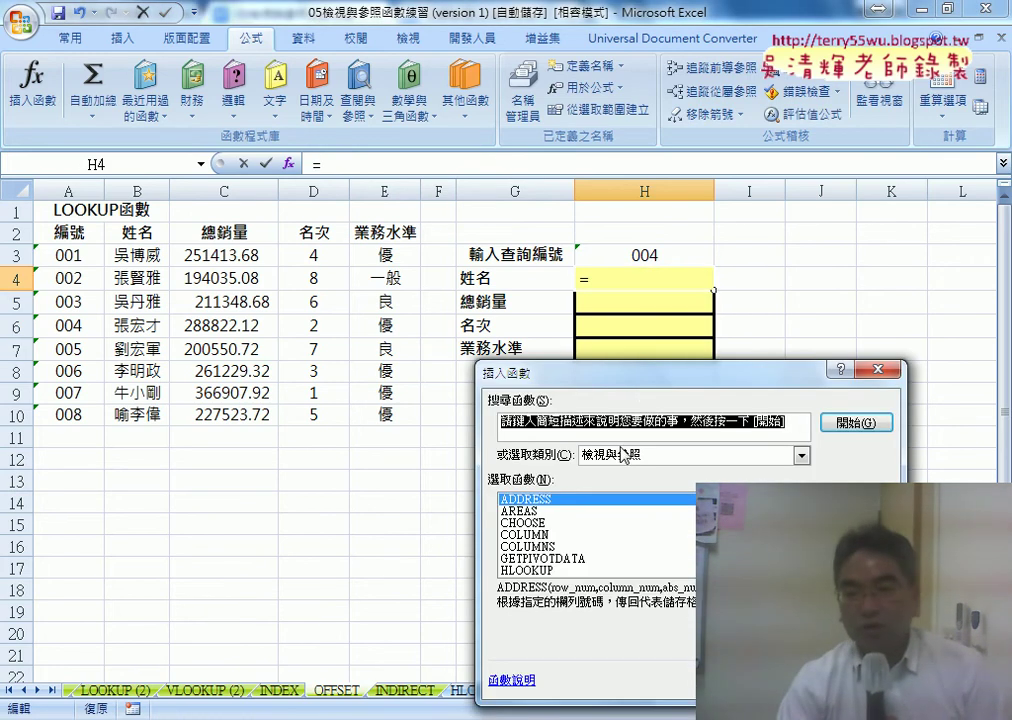
{"action": "left_click_drag", "start_coordinate": [642, 378], "coordinate": [594, 318]}
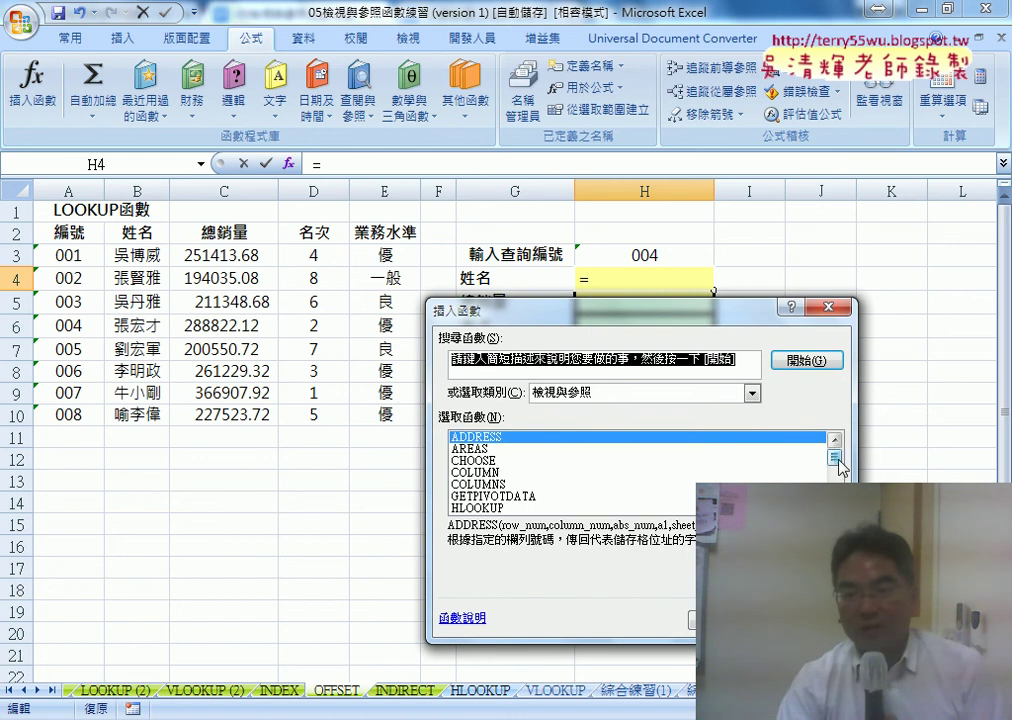
{"action": "left_click_drag", "start_coordinate": [836, 455], "coordinate": [840, 485]}
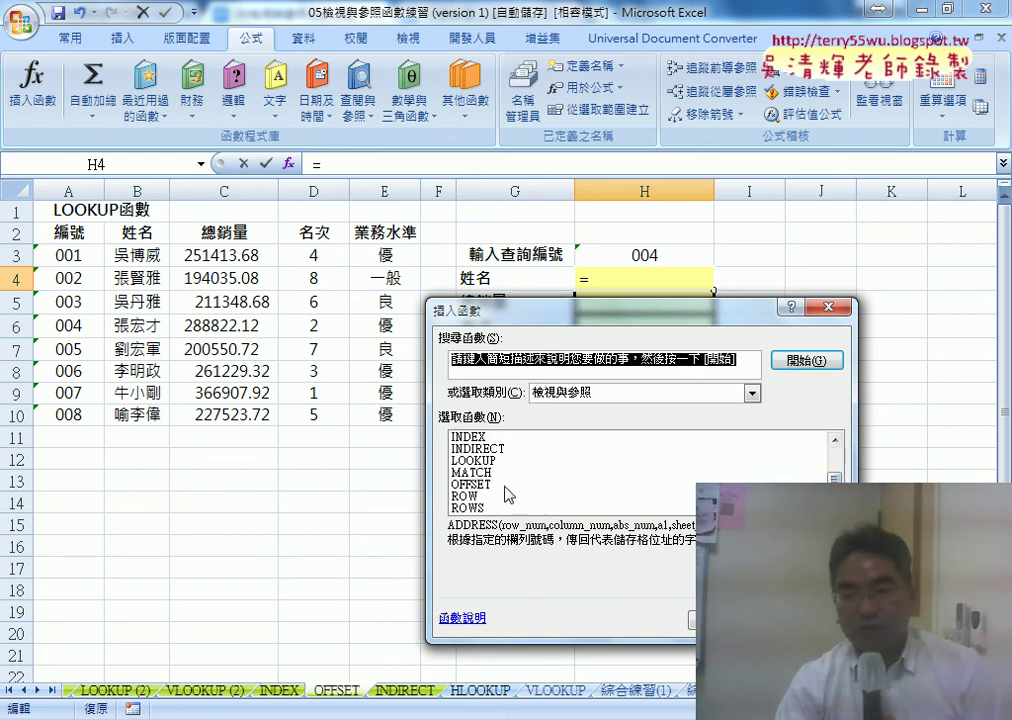
{"action": "double_click", "coordinate": [505, 485]}
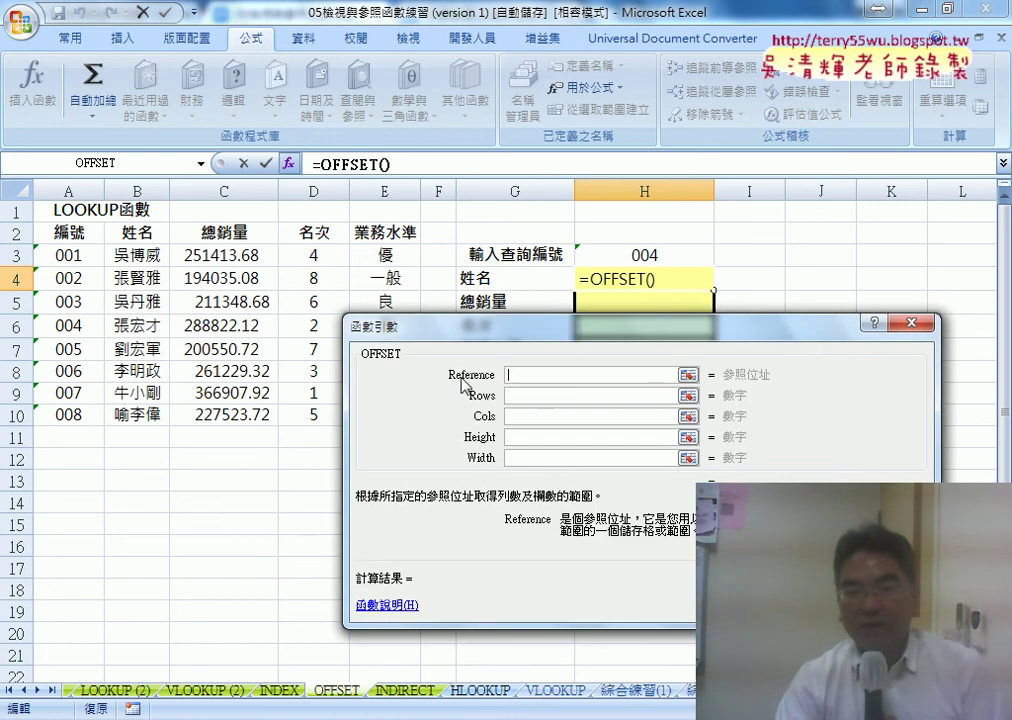
{"action": "left_click_drag", "start_coordinate": [490, 333], "coordinate": [452, 402]}
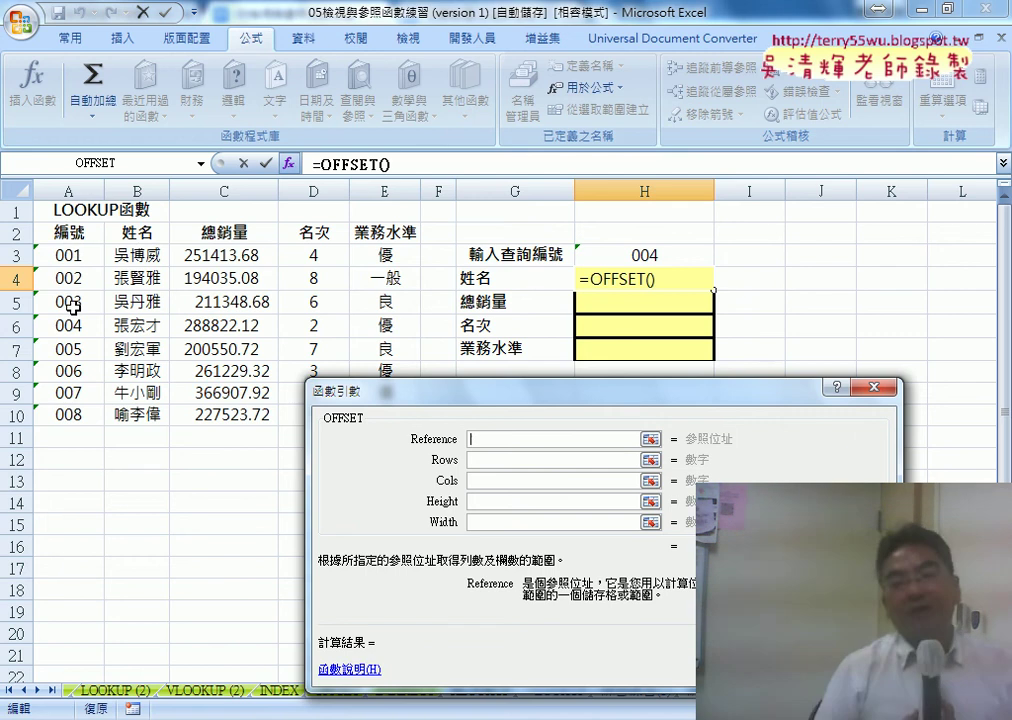
Set the OFFSET Reference to A2 and Rows to H3
{"action": "left_click", "coordinate": [69, 237]}
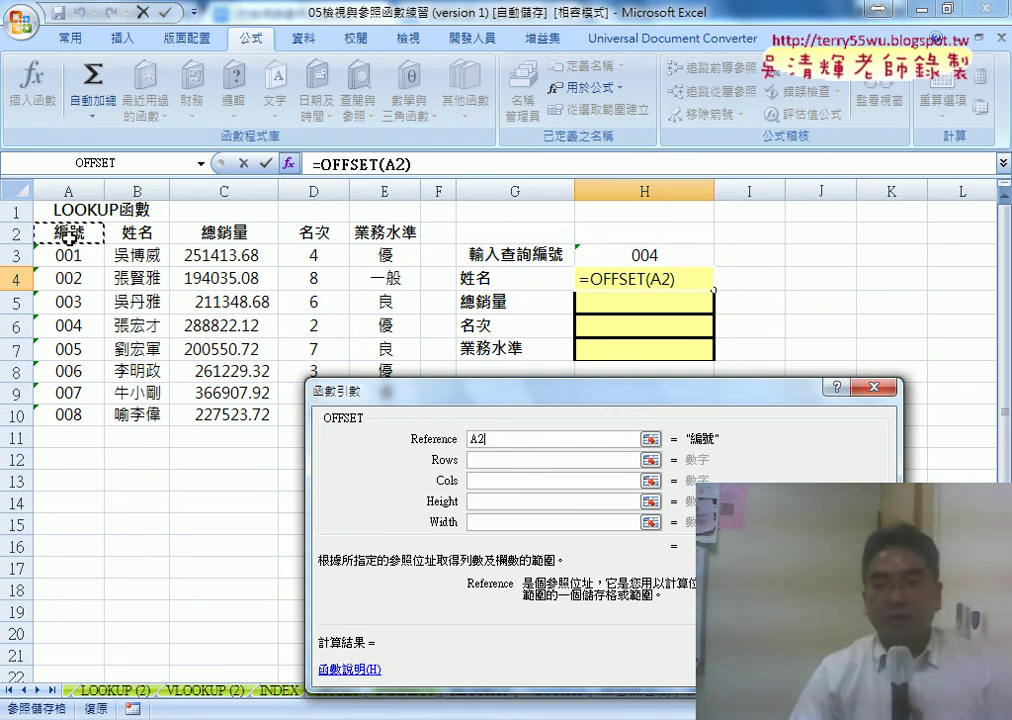
{"action": "left_click", "coordinate": [483, 459]}
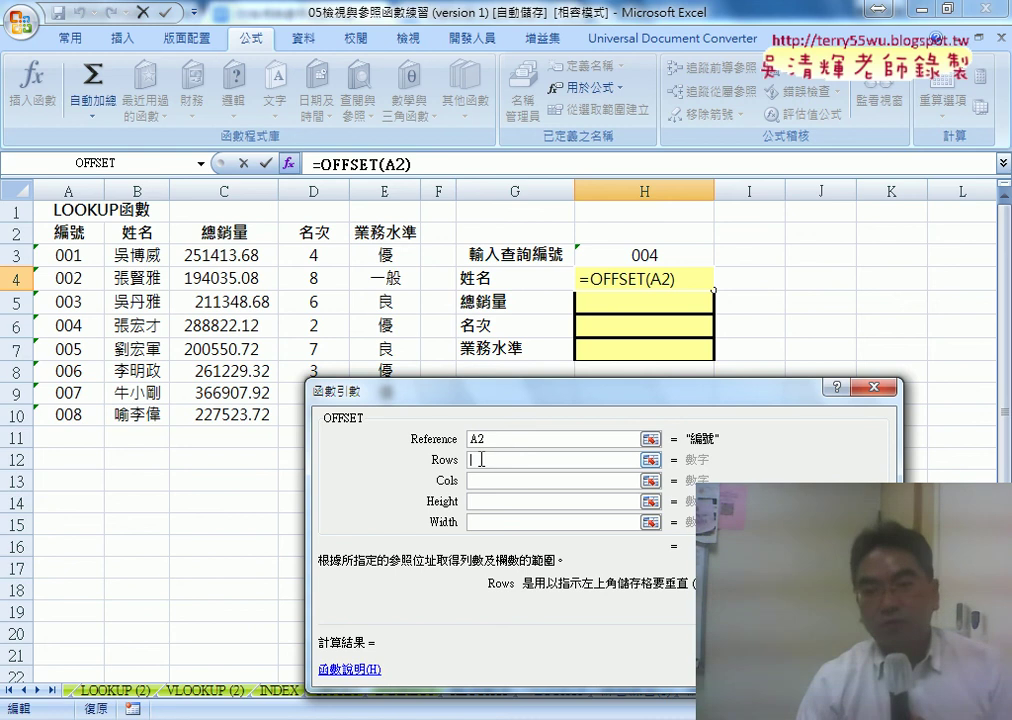
{"action": "left_click", "coordinate": [655, 255]}
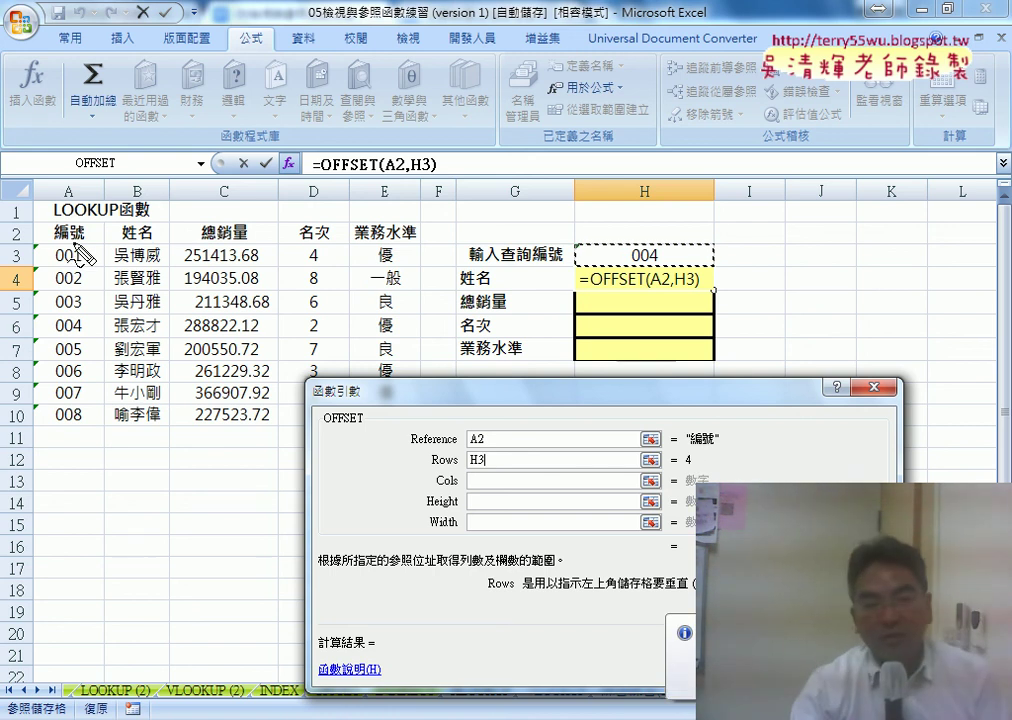
Annotate that ID 004 sits four rows below the 編號 header, then clear the marks
{"action": "left_click_drag", "start_coordinate": [80, 224], "coordinate": [72, 250]}
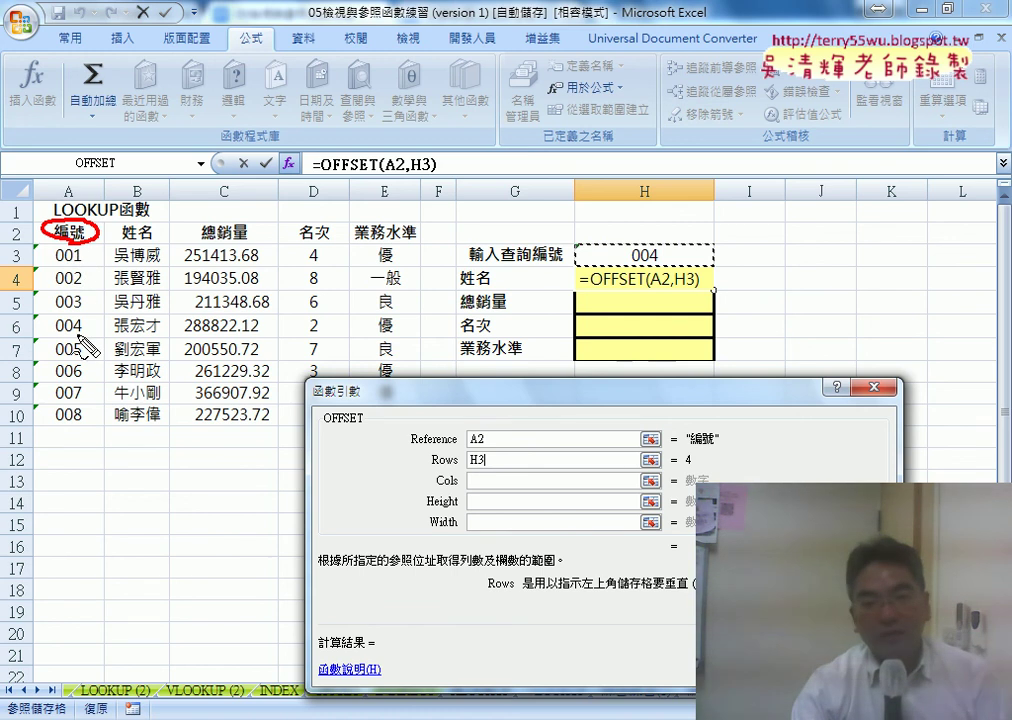
{"action": "left_click_drag", "start_coordinate": [80, 338], "coordinate": [72, 318]}
{"action": "left_click_drag", "start_coordinate": [67, 245], "coordinate": [68, 312]}
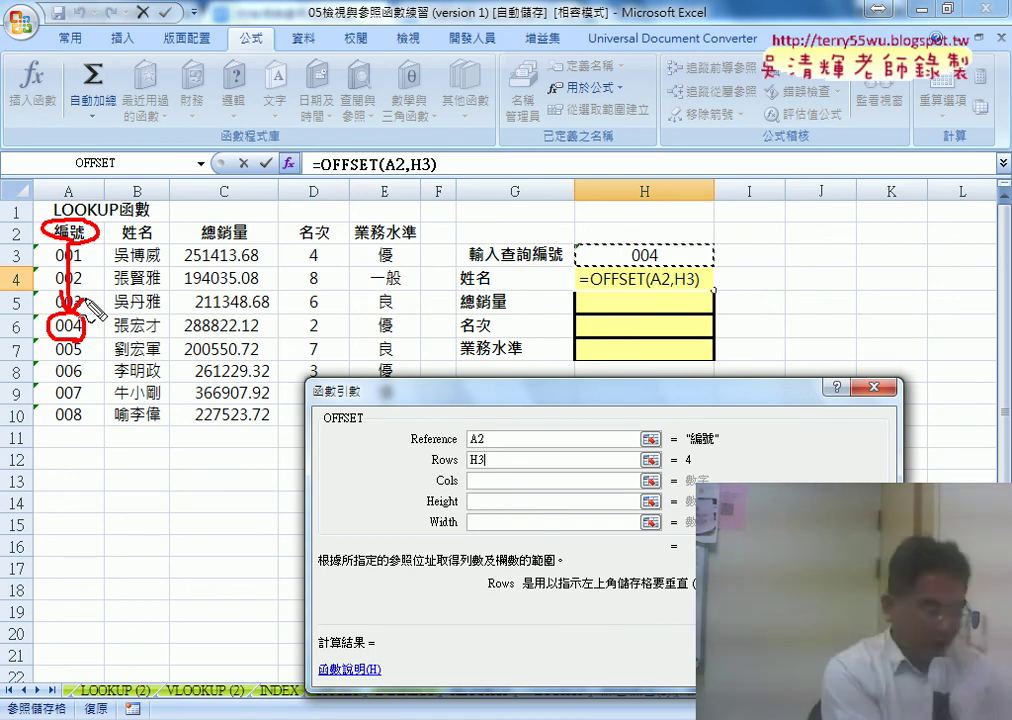
{"action": "key", "text": "Escape"}
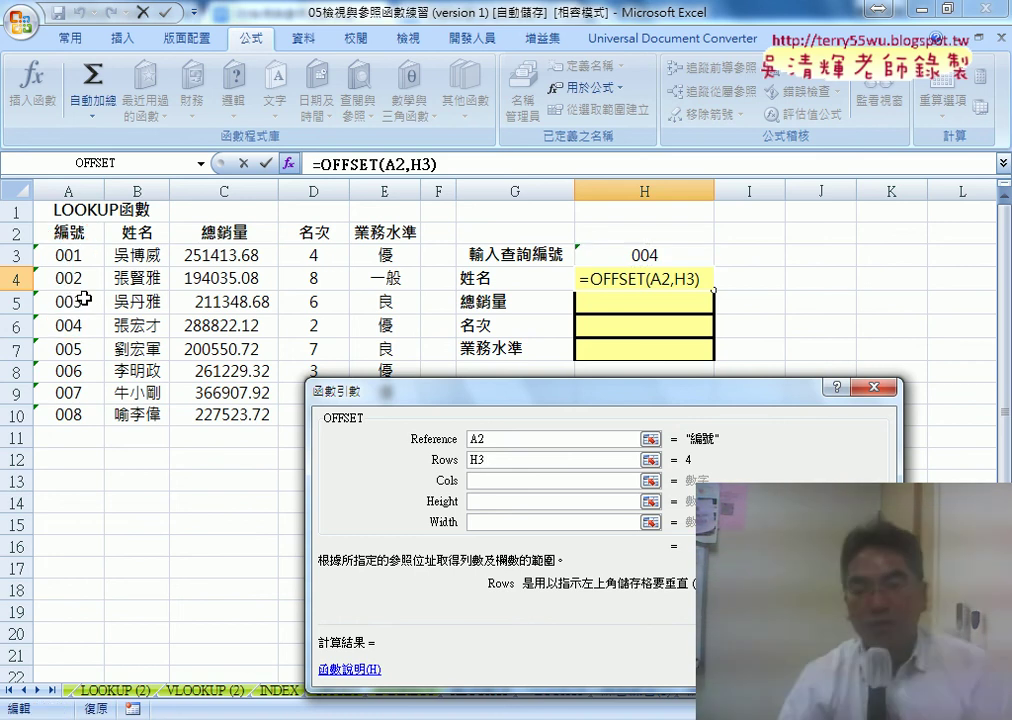
Enter 1 for Cols, sketch the path from the name to H4, and commit =OFFSET(A2,H3,1)
{"action": "left_click", "coordinate": [483, 483]}
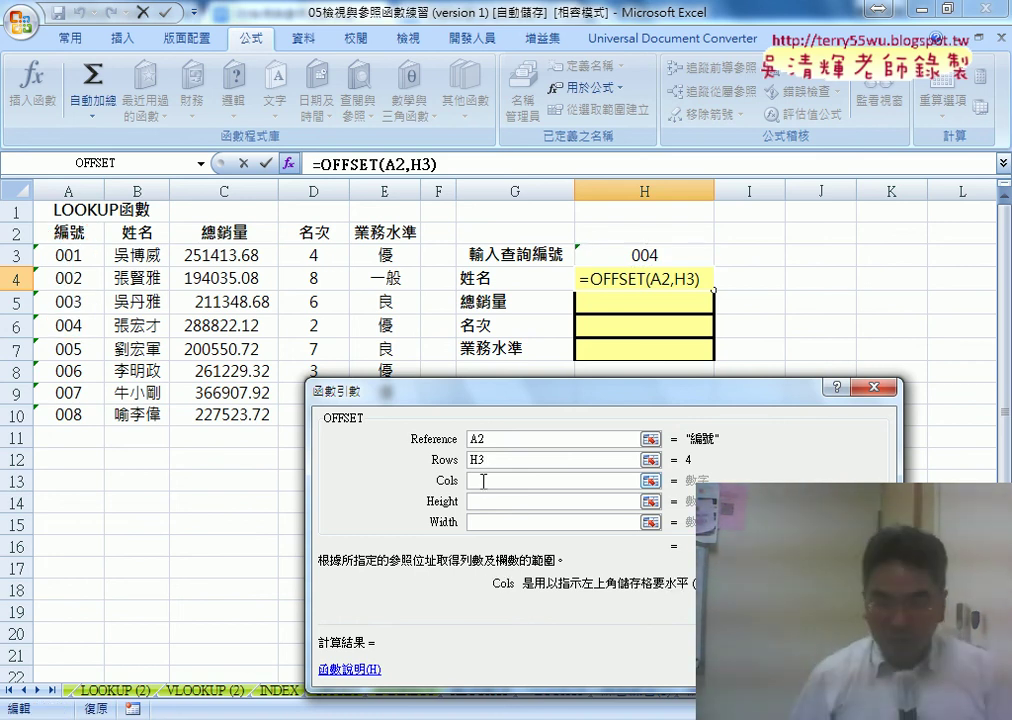
{"action": "type", "text": "1"}
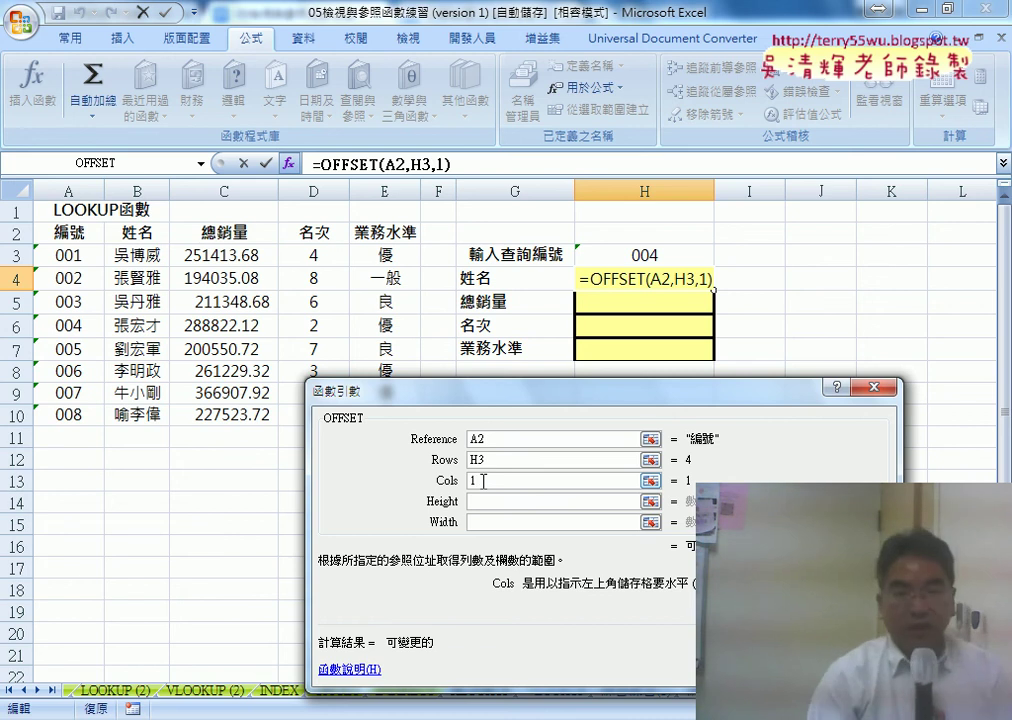
{"action": "mouse_move", "coordinate": [92, 224]}
{"action": "left_mouse_down"}
{"action": "mouse_move", "coordinate": [64, 316]}
{"action": "mouse_move", "coordinate": [82, 336]}
{"action": "mouse_move", "coordinate": [120, 326]}
{"action": "mouse_move", "coordinate": [143, 340]}
{"action": "left_mouse_up"}
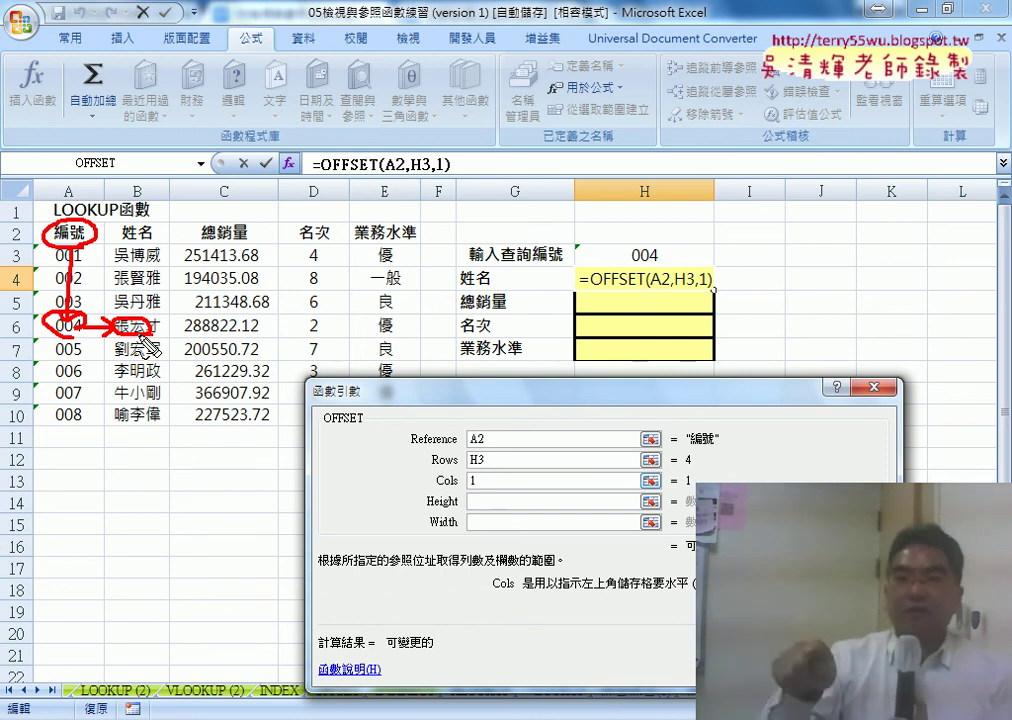
{"action": "left_click_drag", "start_coordinate": [152, 334], "coordinate": [545, 278]}
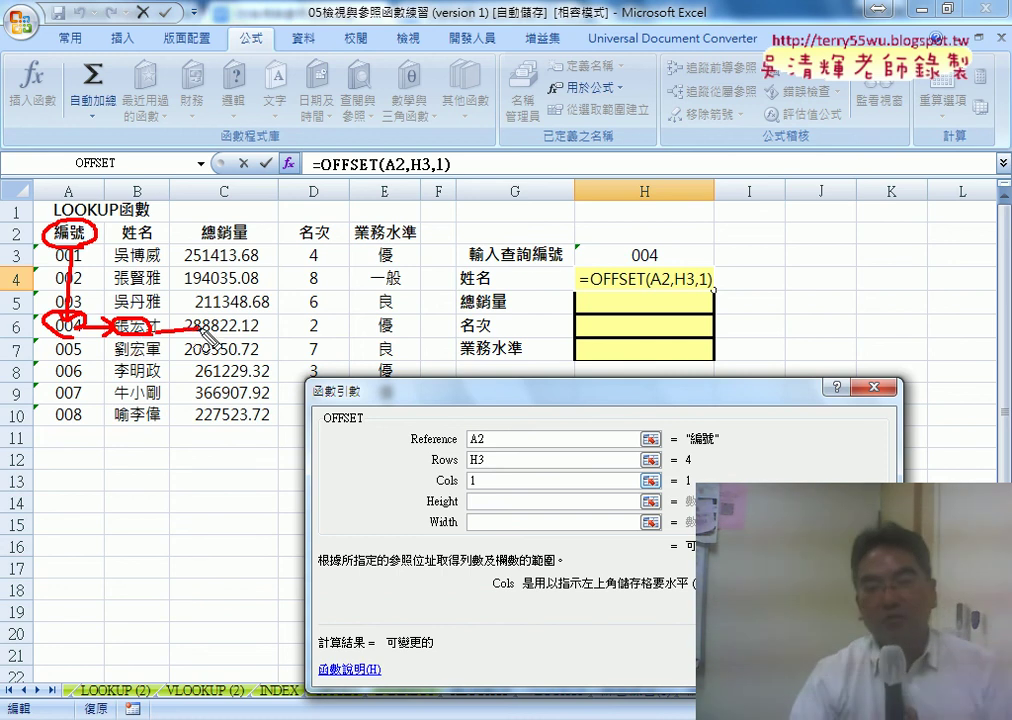
{"action": "left_click_drag", "start_coordinate": [652, 270], "coordinate": [612, 292]}
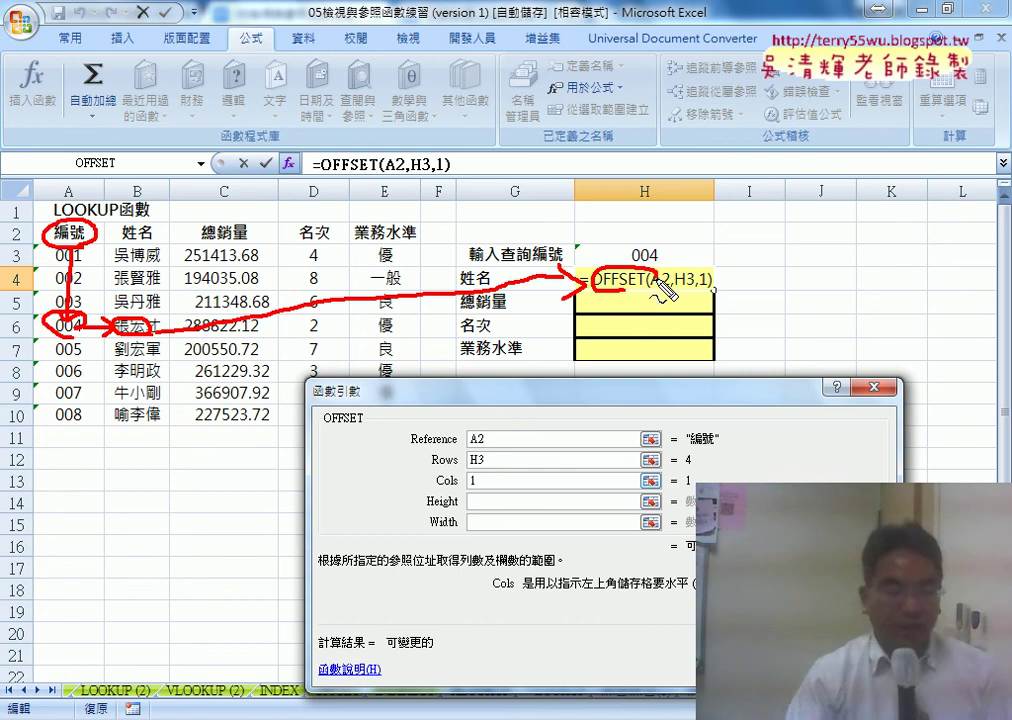
{"action": "key", "text": "Escape"}
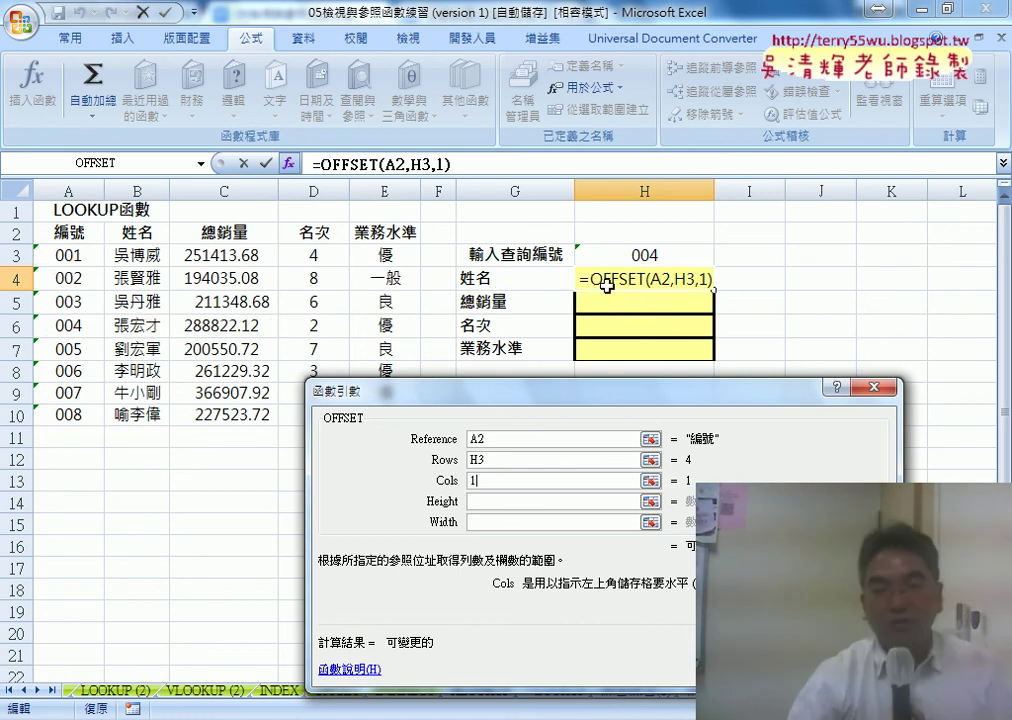
{"action": "key", "text": "Return"}
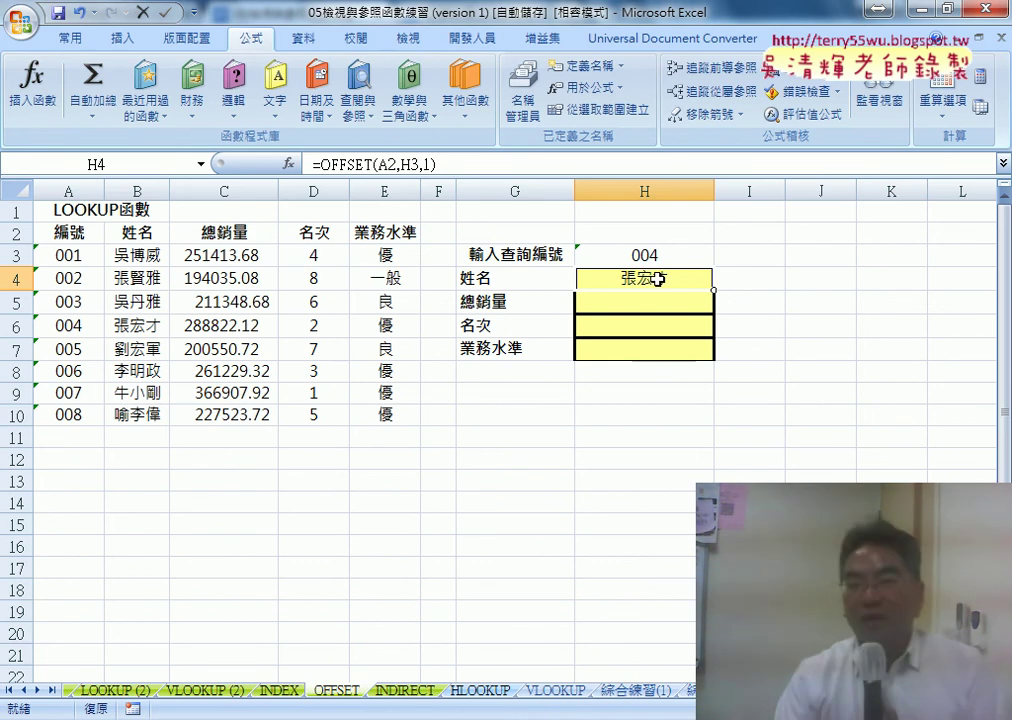
{"action": "double_click", "coordinate": [428, 164]}
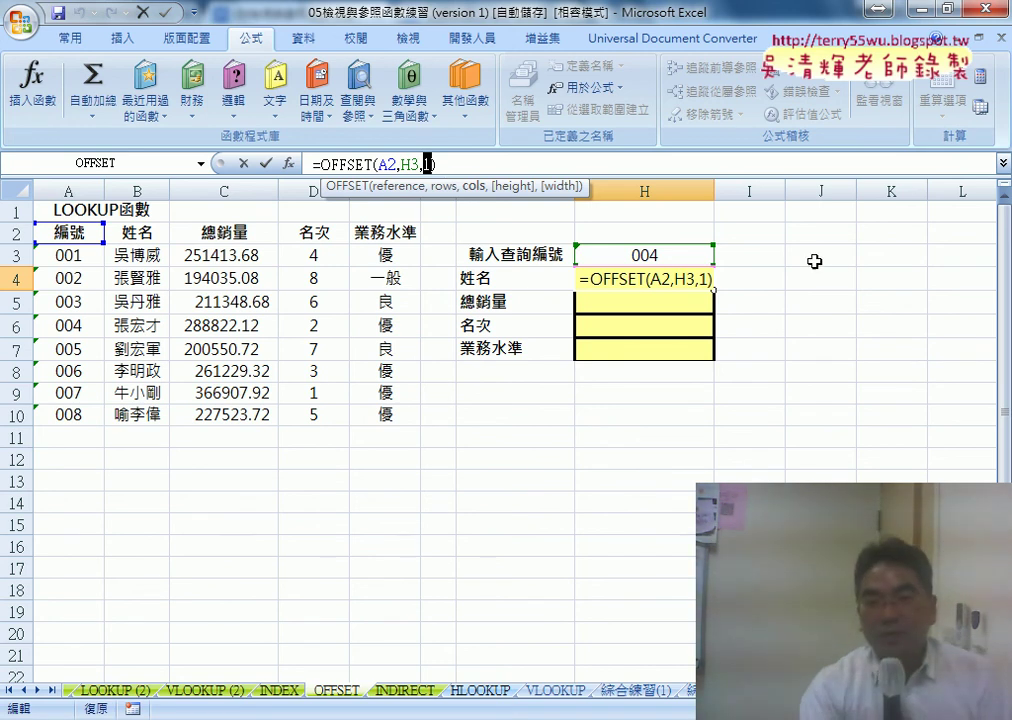
{"action": "left_click", "coordinate": [265, 163]}
{"action": "left_click", "coordinate": [806, 278]}
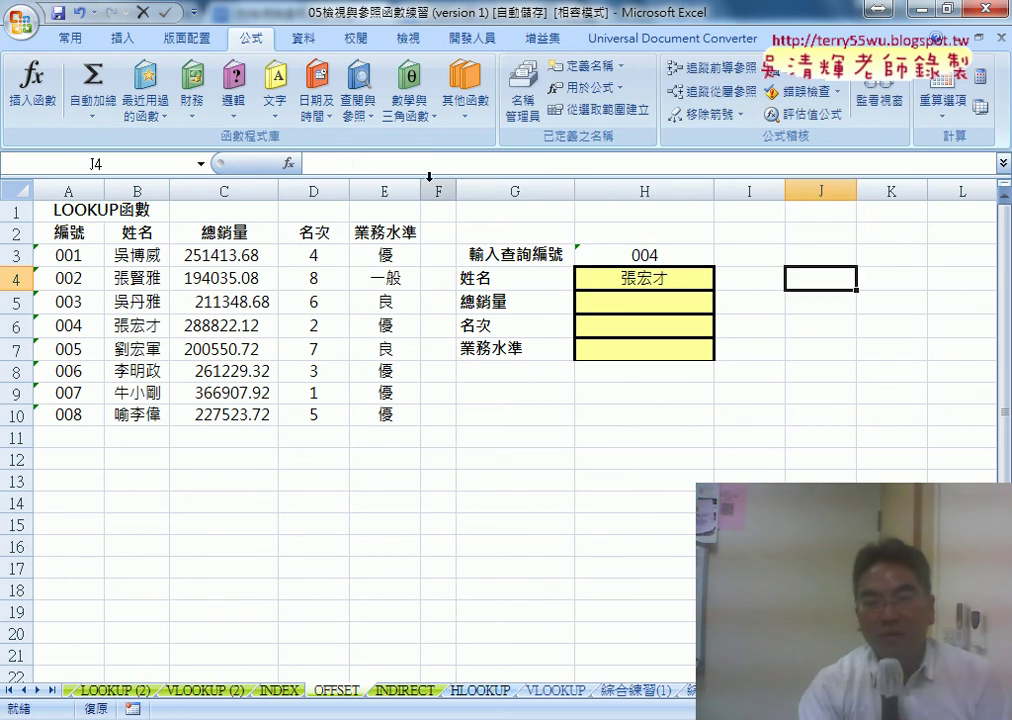
Enter =ROW()-3 in J4 and fill it down to J7, giving 1 to 4
{"action": "left_click", "coordinate": [289, 163]}
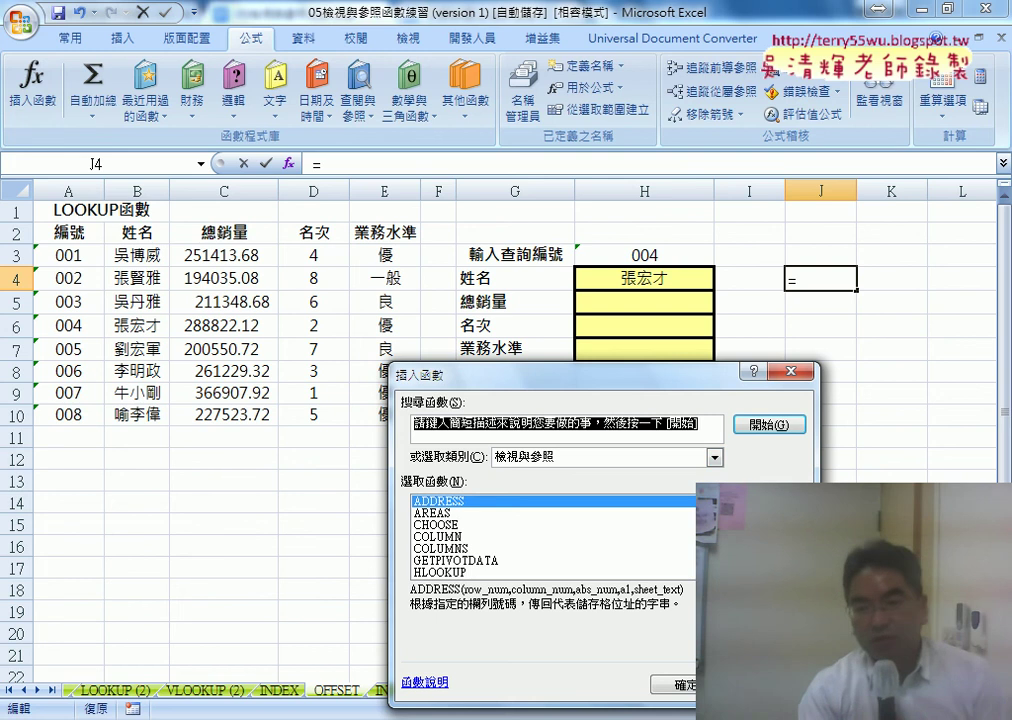
{"action": "scroll", "coordinate": [550, 535], "scroll_direction": "down", "scroll_amount": 4}
{"action": "double_click", "coordinate": [468, 525]}
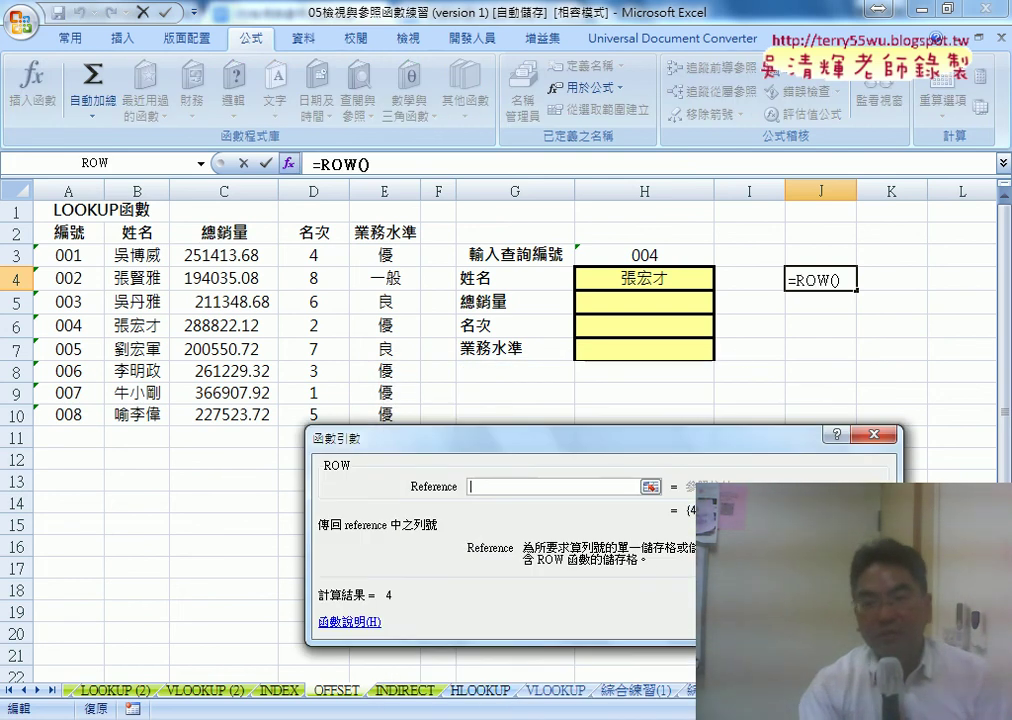
{"action": "key", "text": "Return"}
{"action": "left_click", "coordinate": [388, 162]}
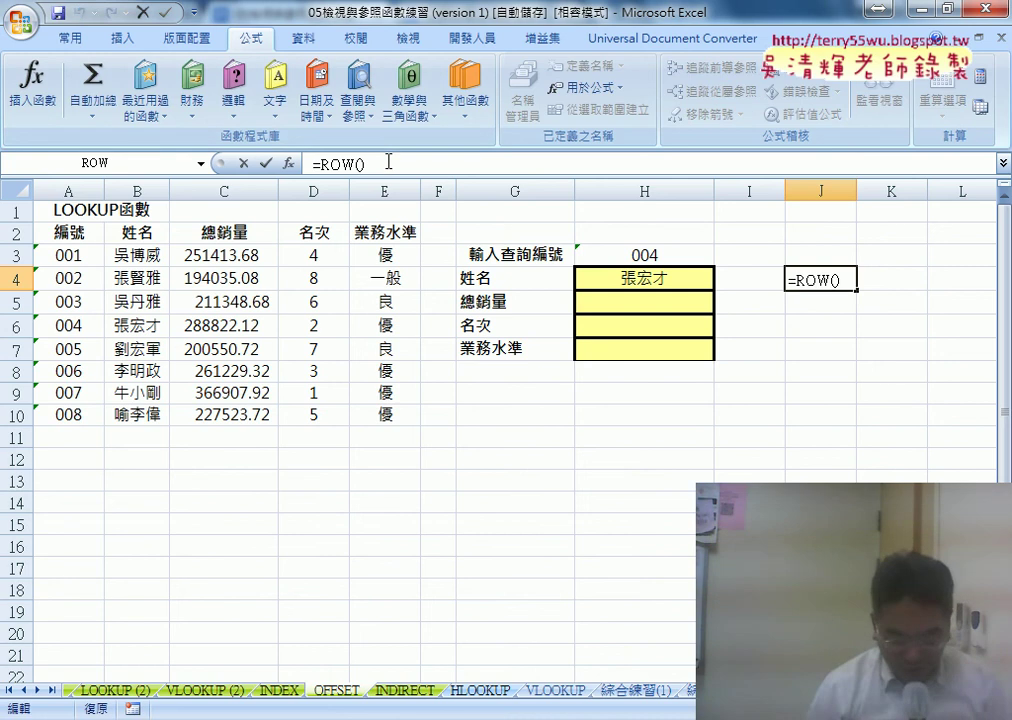
{"action": "type", "text": "-3"}
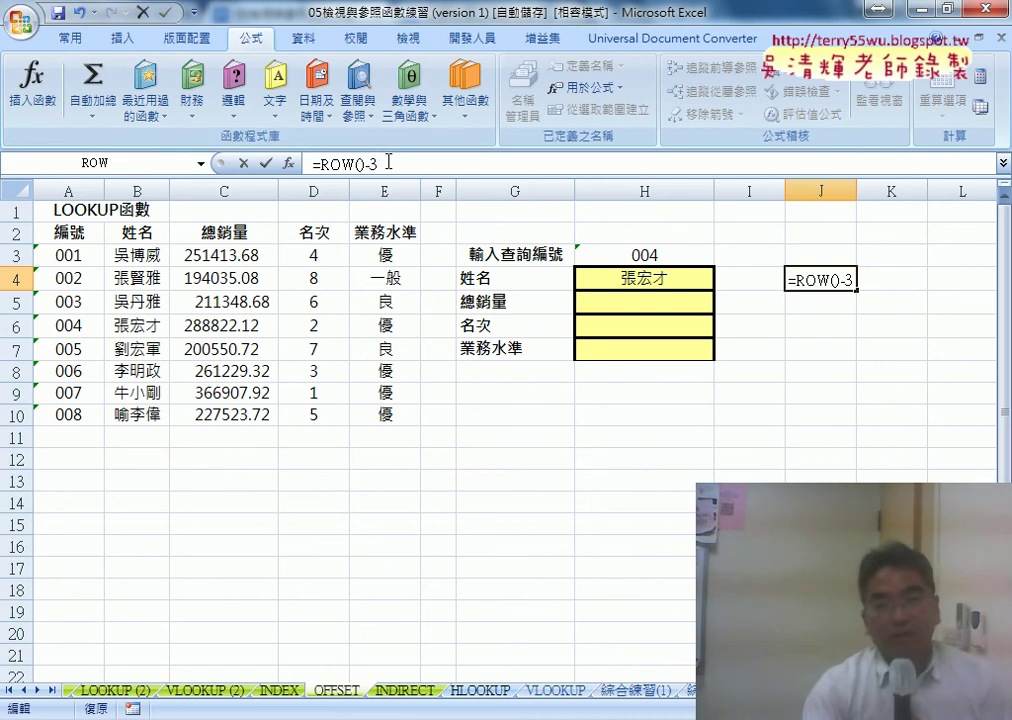
{"action": "left_click", "coordinate": [265, 162]}
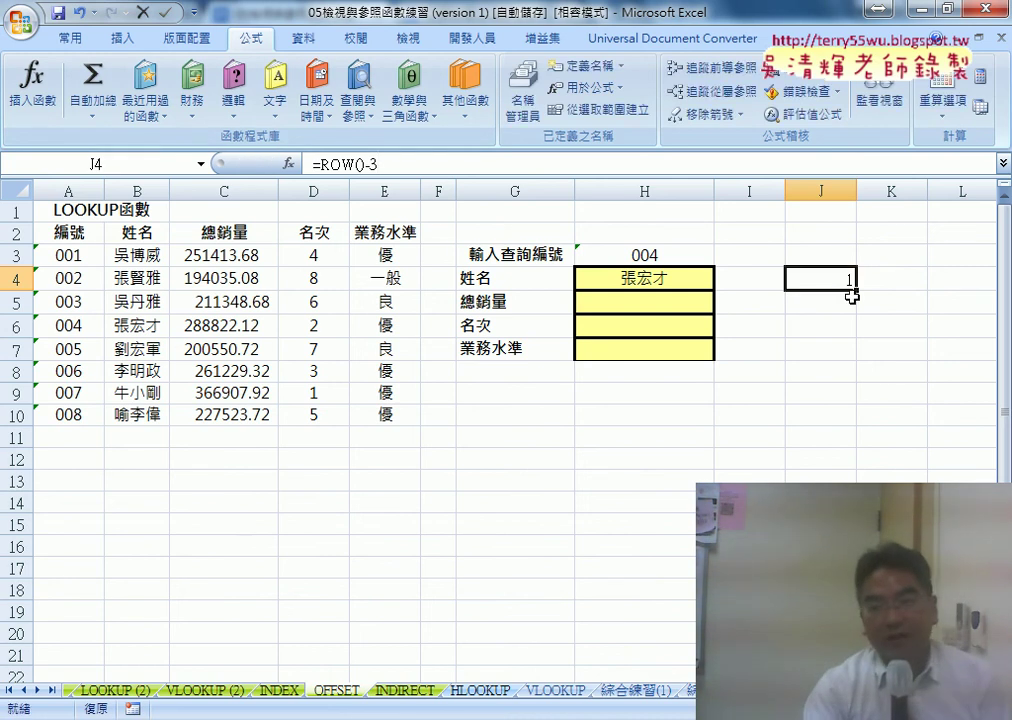
{"action": "left_click_drag", "start_coordinate": [857, 290], "coordinate": [857, 360]}
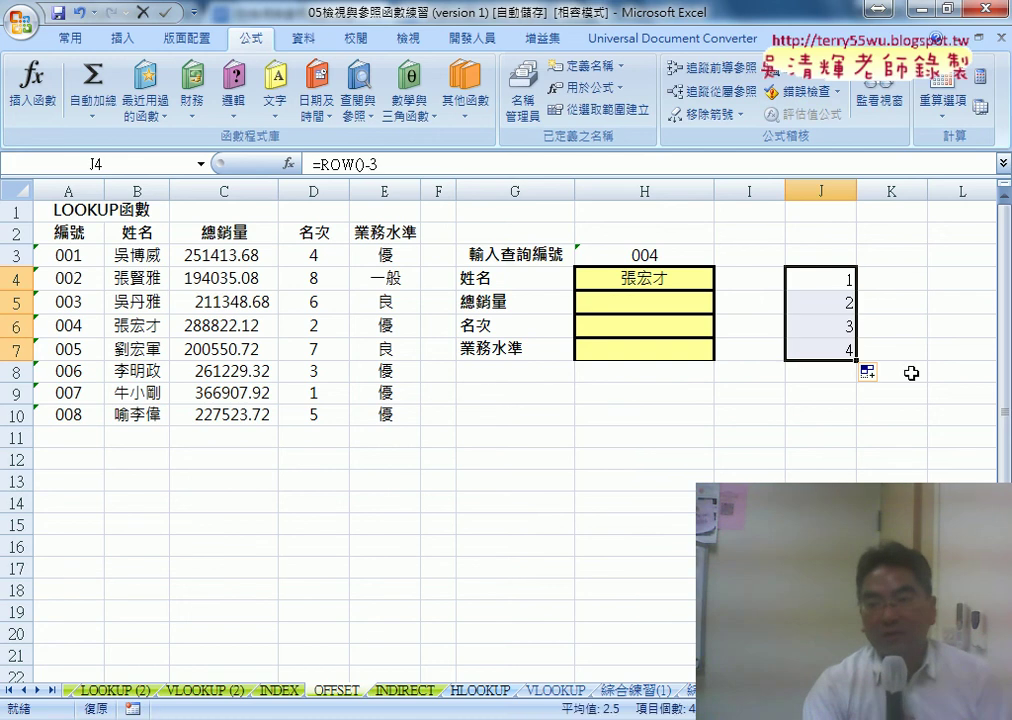
Select J4's ROW()-3 formula text in the formula bar for copying
{"action": "left_click", "coordinate": [320, 162]}
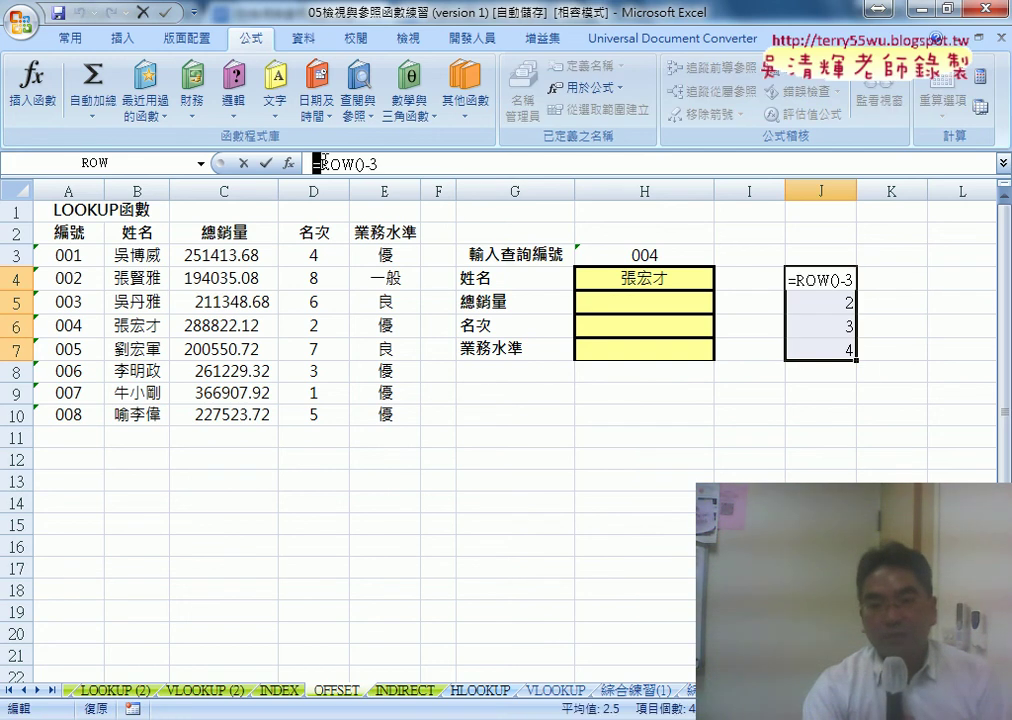
{"action": "left_click_drag", "start_coordinate": [314, 162], "coordinate": [405, 162]}
{"action": "right_click", "coordinate": [381, 164]}
Copy ROW()-3 and paste it over the column argument 1 in H4's OFFSET formula
{"action": "left_click", "coordinate": [433, 196]}
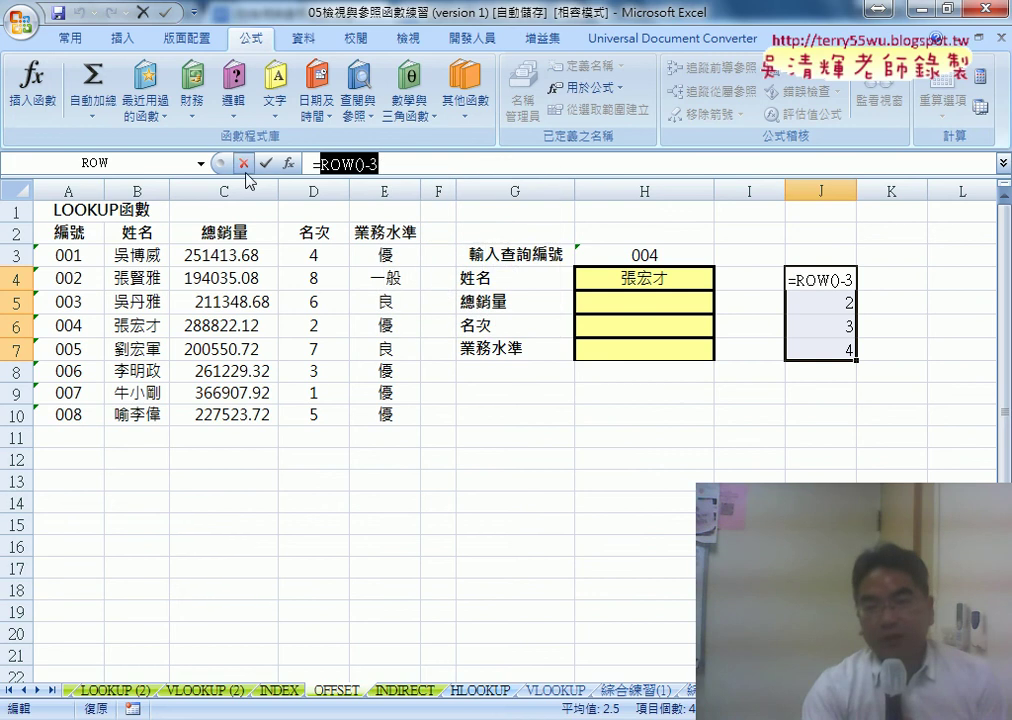
{"action": "key", "text": "Escape"}
{"action": "left_click", "coordinate": [633, 278]}
{"action": "double_click", "coordinate": [424, 163]}
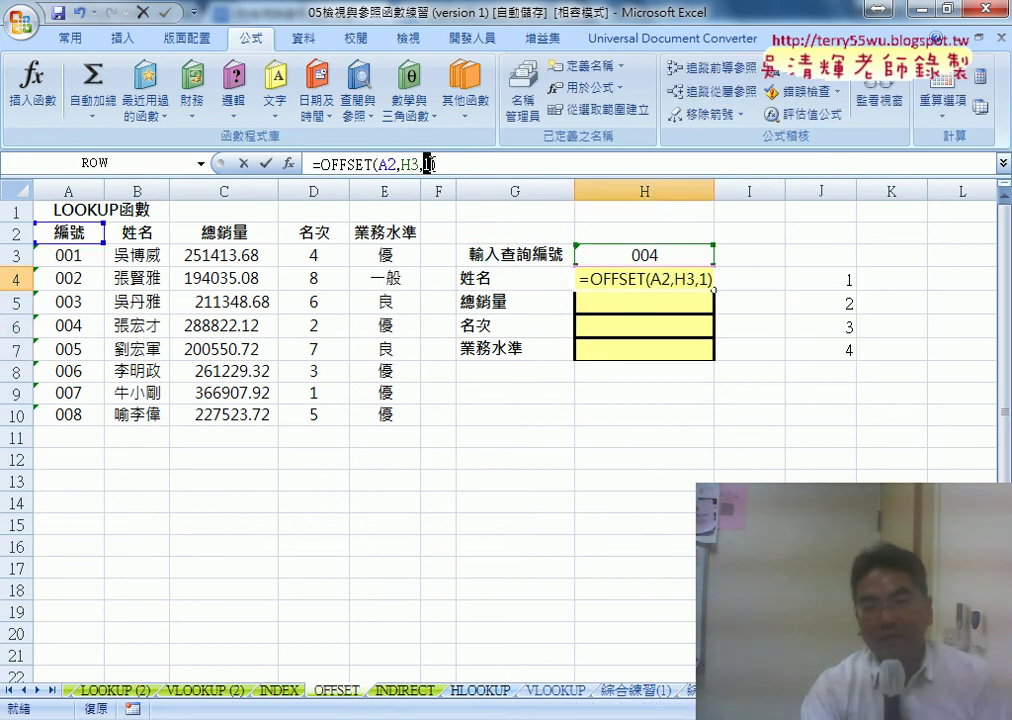
{"action": "right_click", "coordinate": [430, 166]}
{"action": "left_click", "coordinate": [474, 224]}
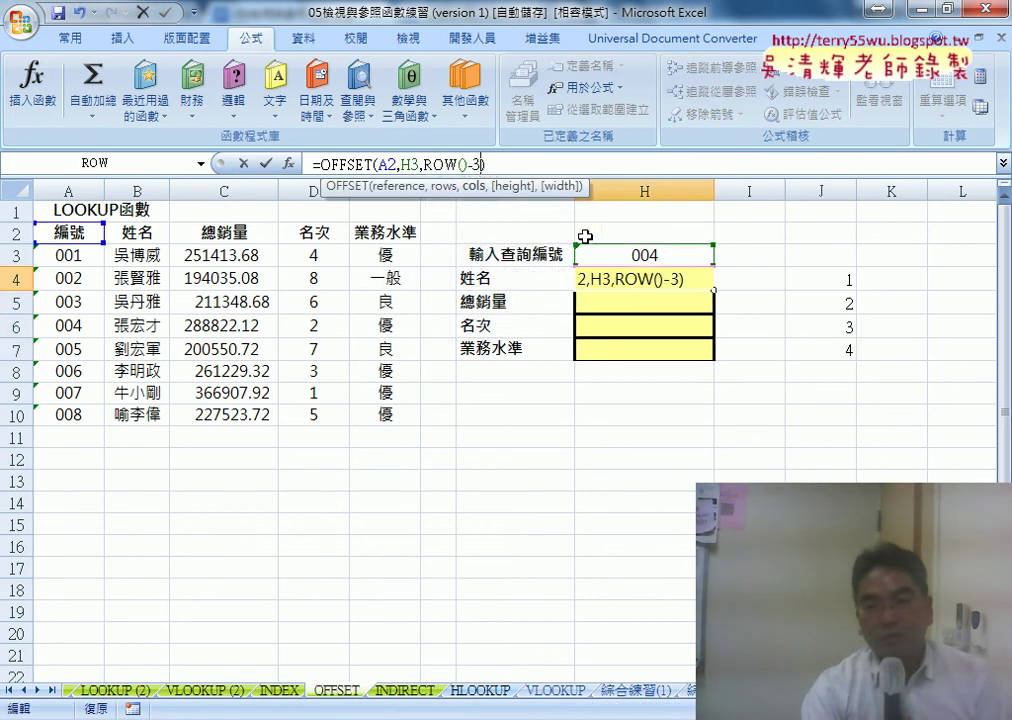
{"action": "left_click", "coordinate": [268, 168]}
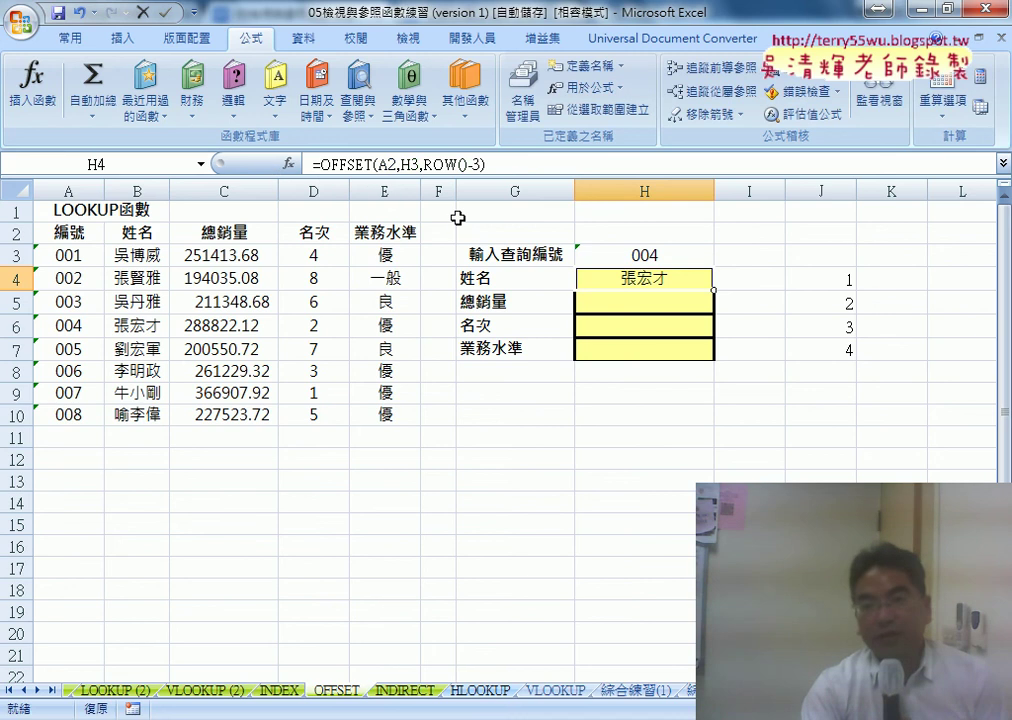
Anchor the references as A$2 and H$3, giving =OFFSET(A$2,H$3,ROW()-3)
{"action": "left_click", "coordinate": [412, 163]}
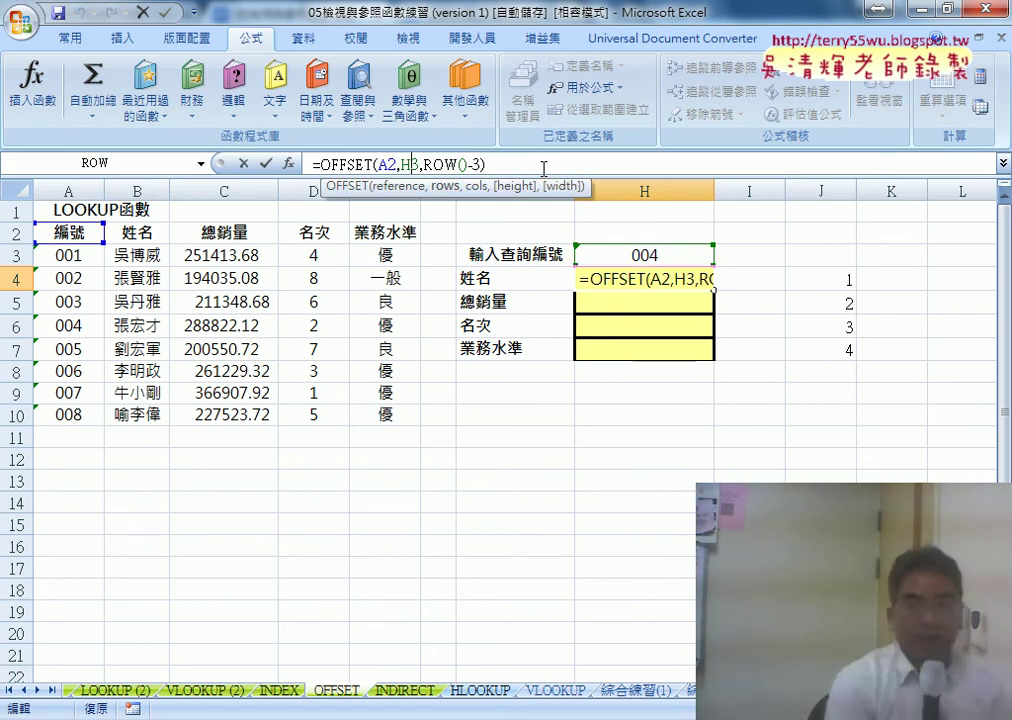
{"action": "type", "text": "$"}
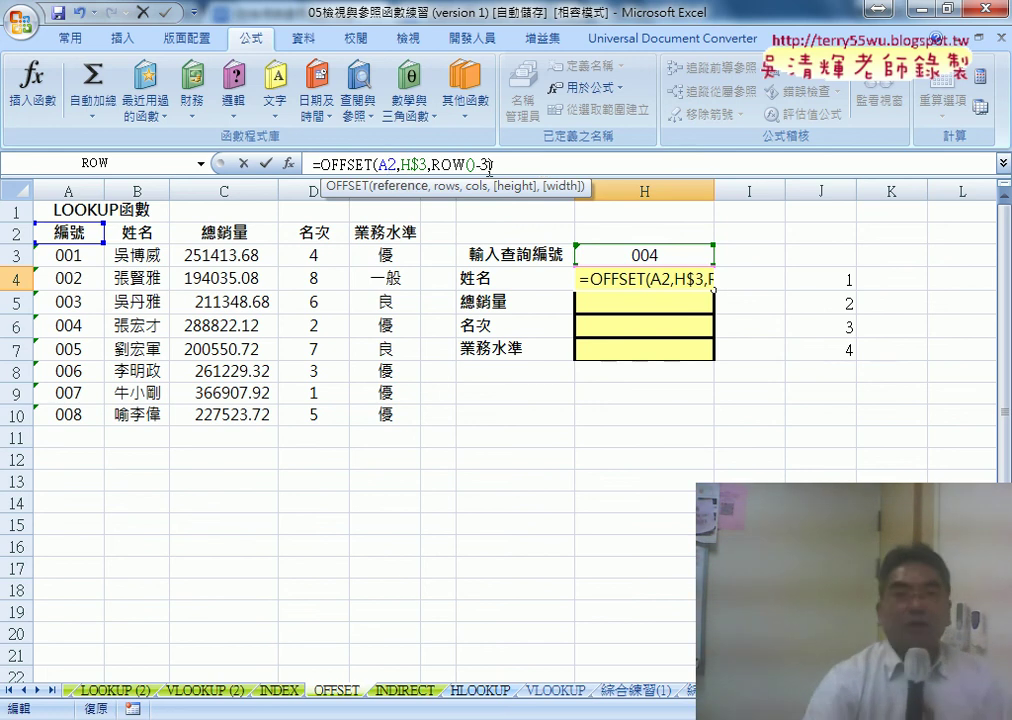
{"action": "key", "text": "Left"}
{"action": "key", "text": "Left"}
{"action": "key", "text": "Left"}
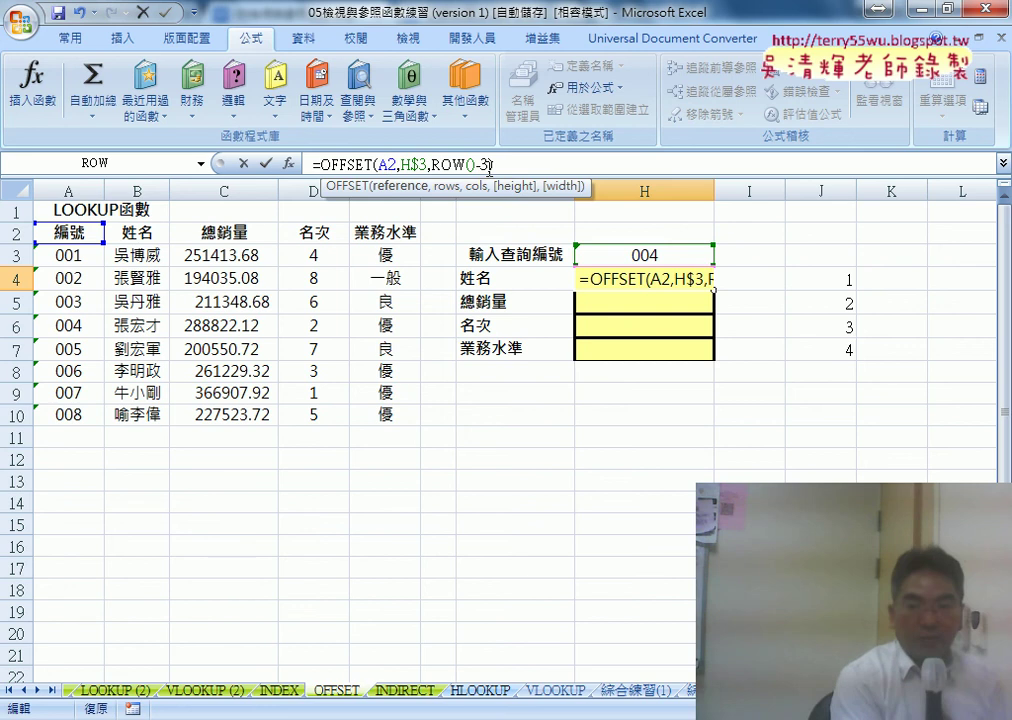
{"action": "type", "text": "$"}
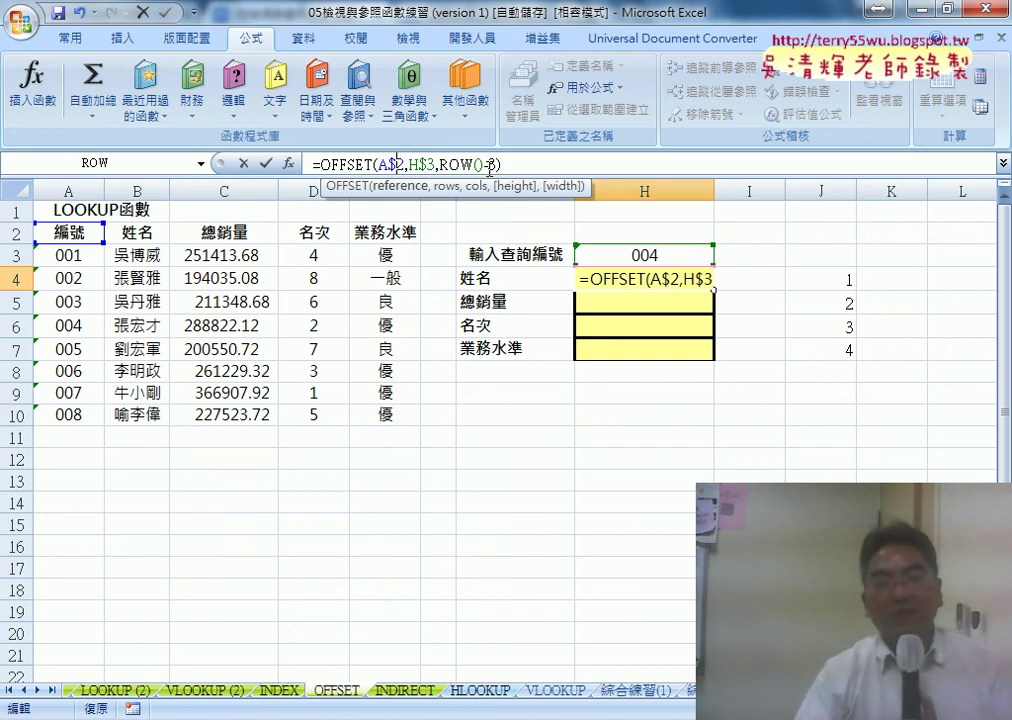
{"action": "left_click", "coordinate": [266, 163]}
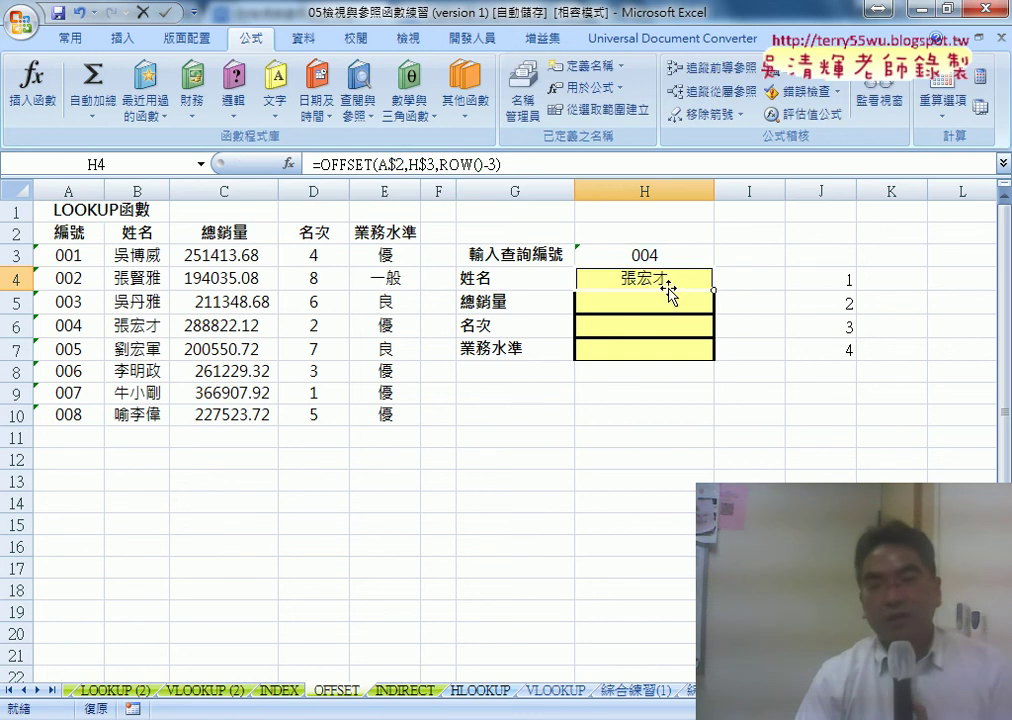
Fill H4's formula down to H7 and choose ID 003 from H3's dropdown list
{"action": "left_click_drag", "start_coordinate": [715, 288], "coordinate": [714, 352]}
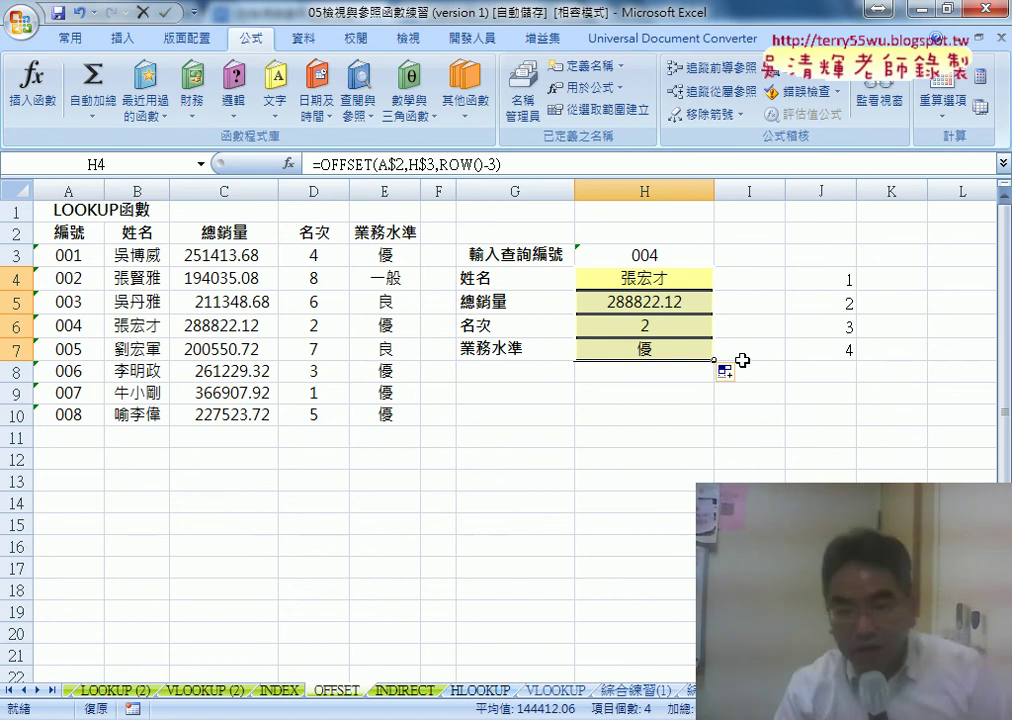
{"action": "left_click", "coordinate": [690, 256]}
{"action": "left_click", "coordinate": [723, 258]}
{"action": "left_click", "coordinate": [712, 297]}
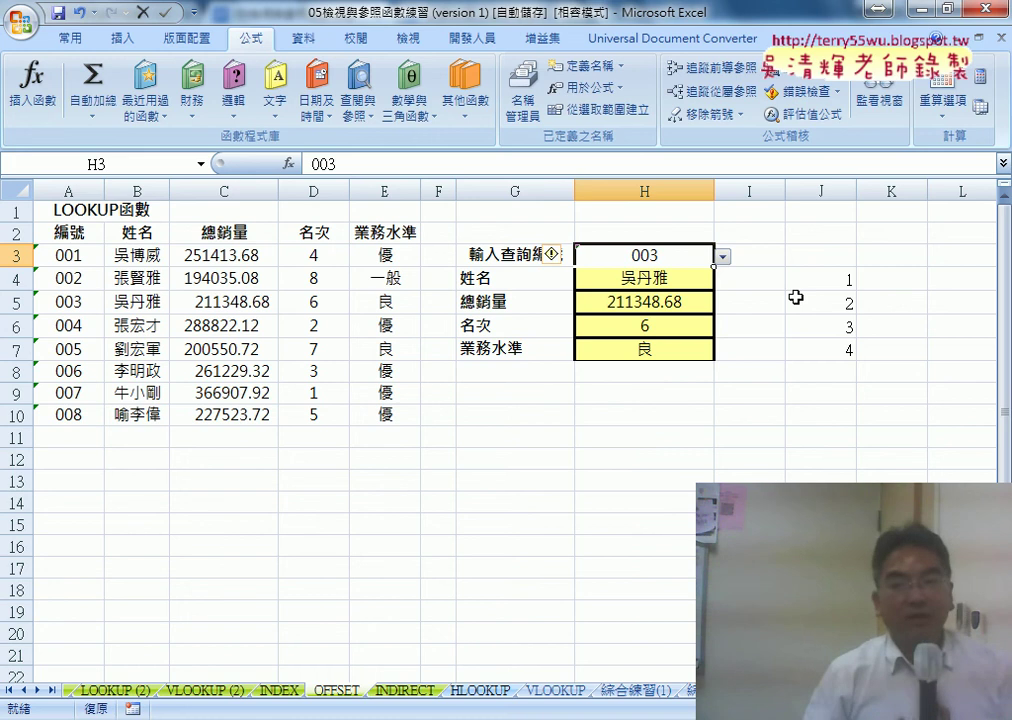
Reopen H4's OFFSET arguments: Reference A$2, Rows H$3, Cols ROW()-3
{"action": "left_click", "coordinate": [656, 281]}
{"action": "left_click", "coordinate": [389, 170]}
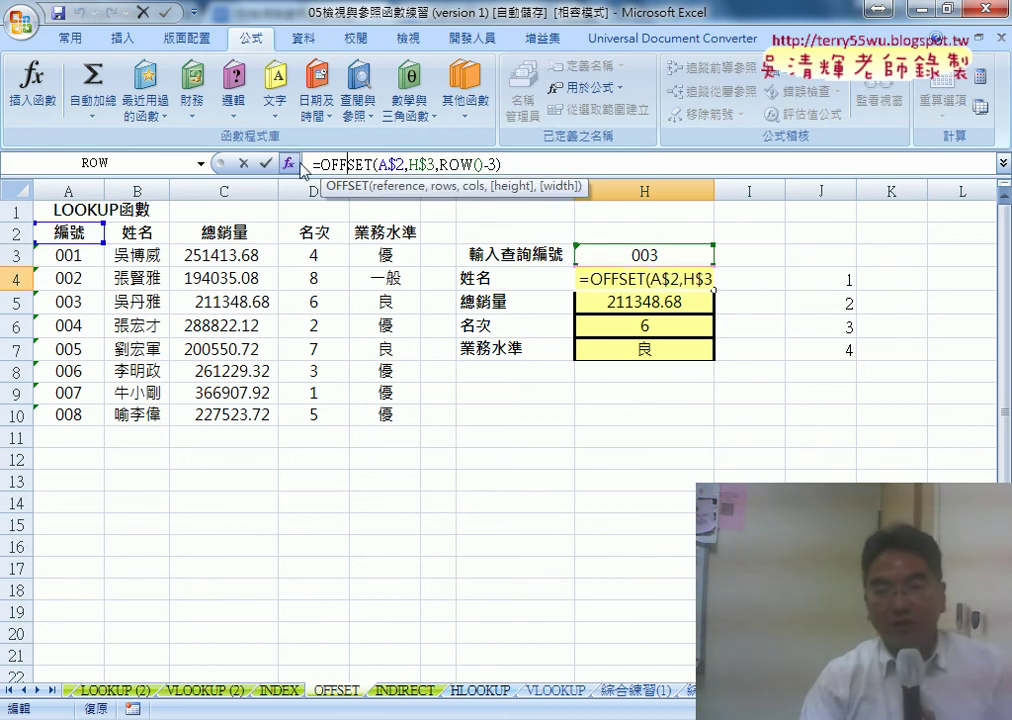
{"action": "left_click", "coordinate": [289, 163]}
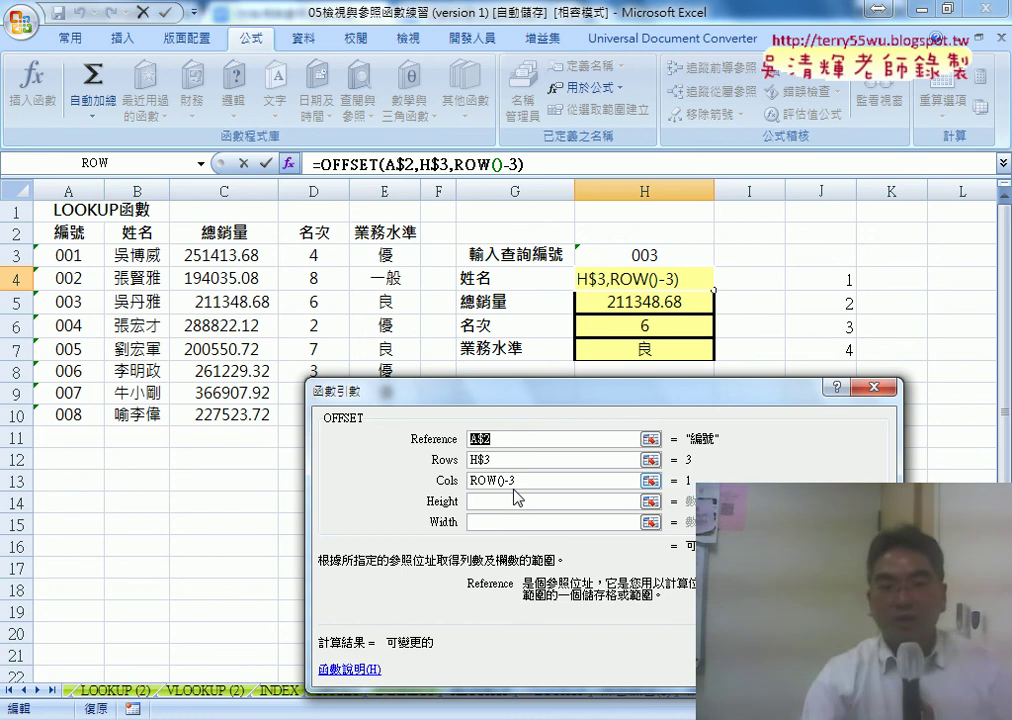
Change the OFFSET Reference to A3, previewing "001", and move the dialog fully into view
{"action": "left_click", "coordinate": [72, 257]}
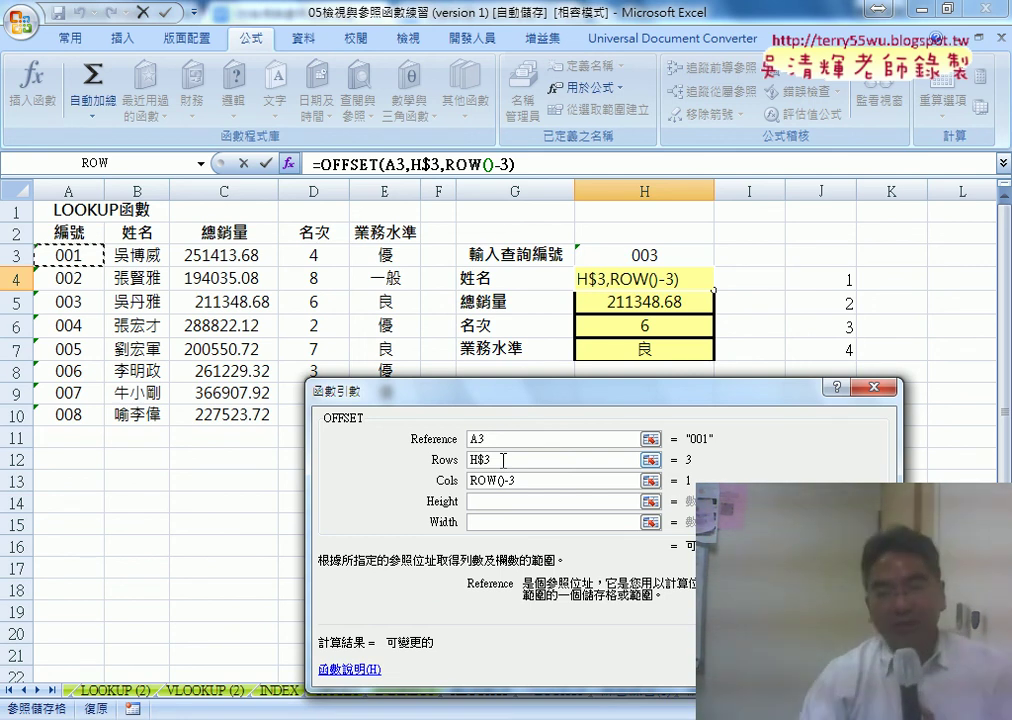
{"action": "left_click_drag", "start_coordinate": [534, 400], "coordinate": [362, 265]}
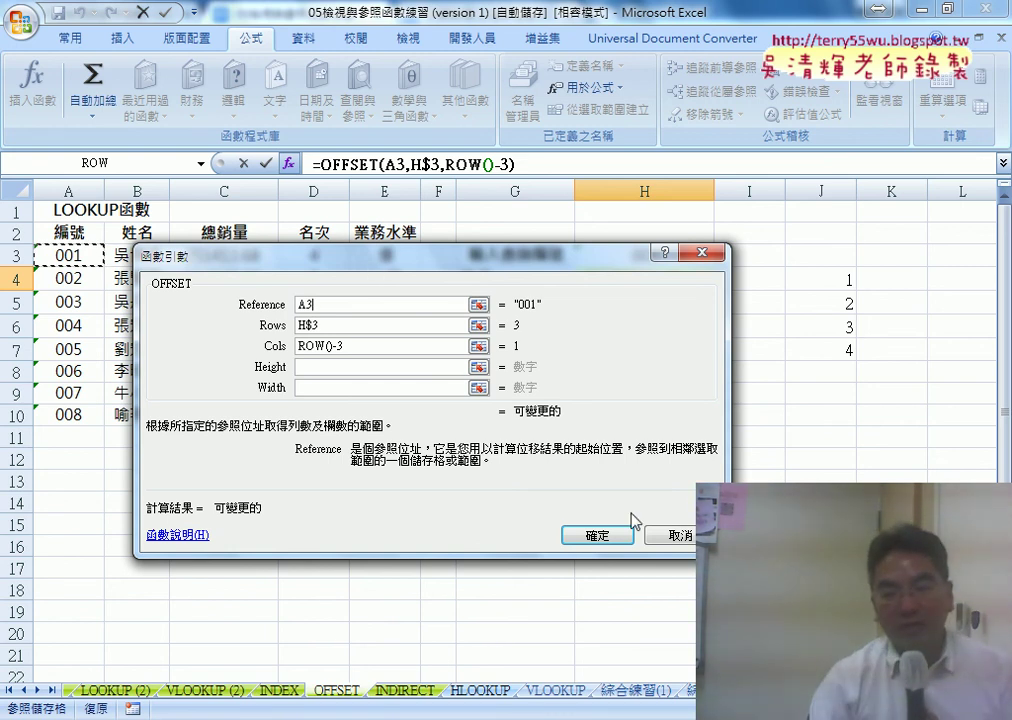
Cancel the A3 trial to keep H4's formula and switch to the INDIRECT sheet
{"action": "left_click", "coordinate": [671, 535]}
{"action": "left_click", "coordinate": [411, 691]}
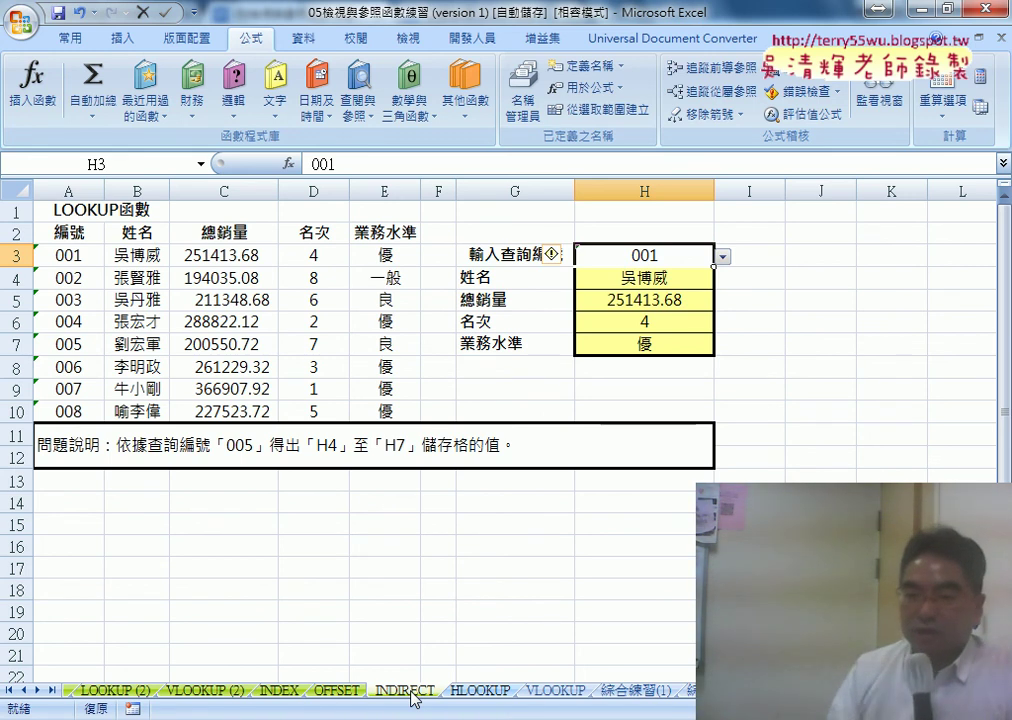
{"action": "left_click", "coordinate": [281, 692]}
{"action": "left_click", "coordinate": [340, 692]}
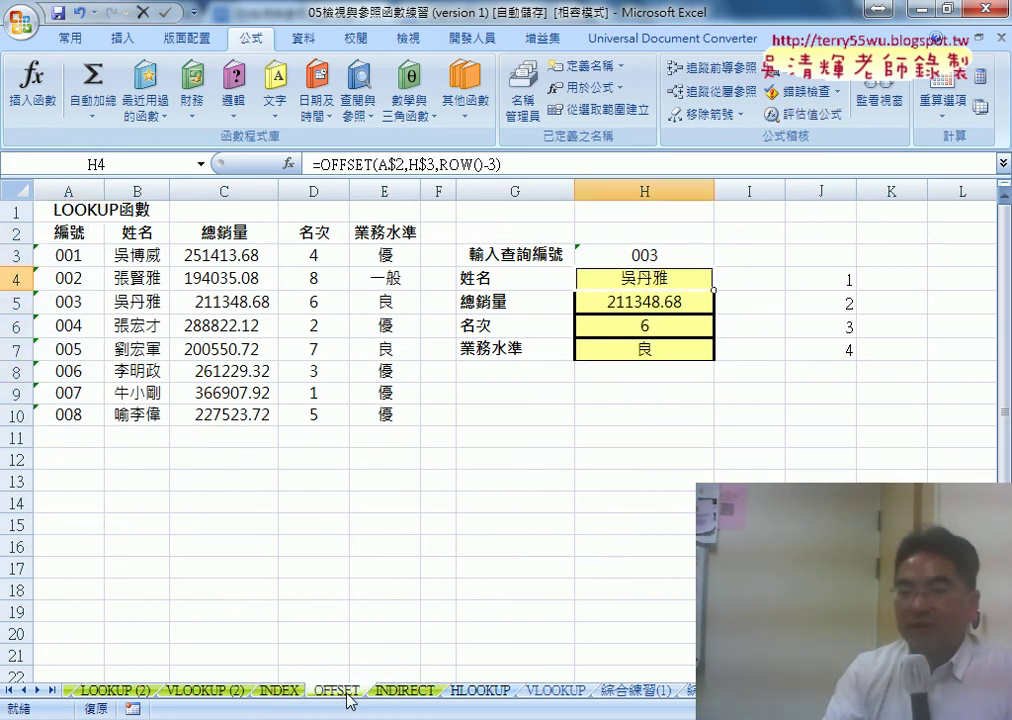
{"action": "left_click", "coordinate": [410, 692]}
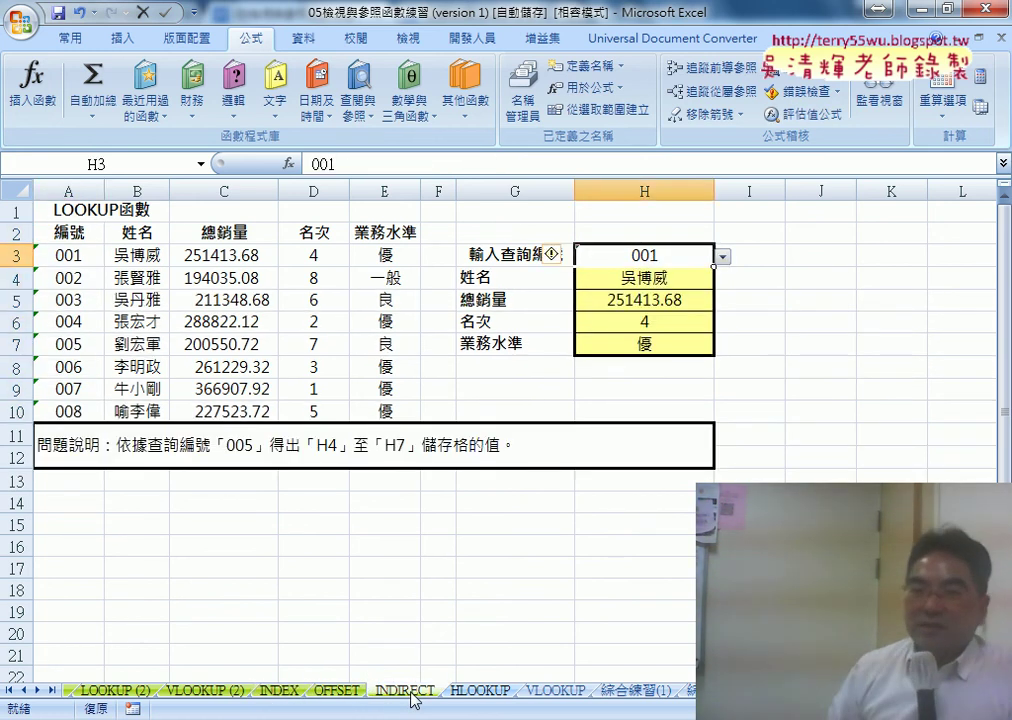